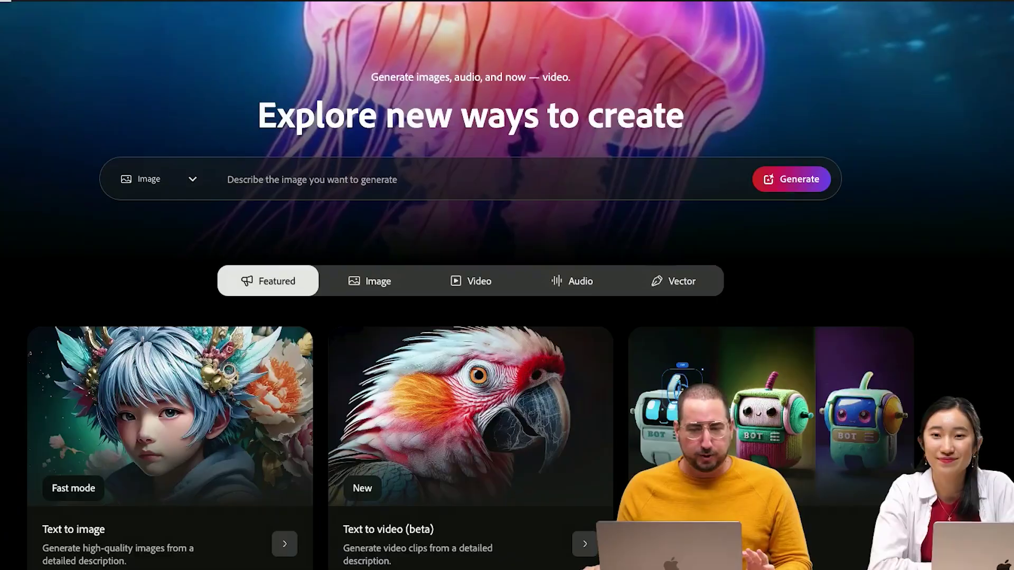
# Scroll down through the Adobe Firefly home page.
pyautogui.scroll(-1, 74, 85)
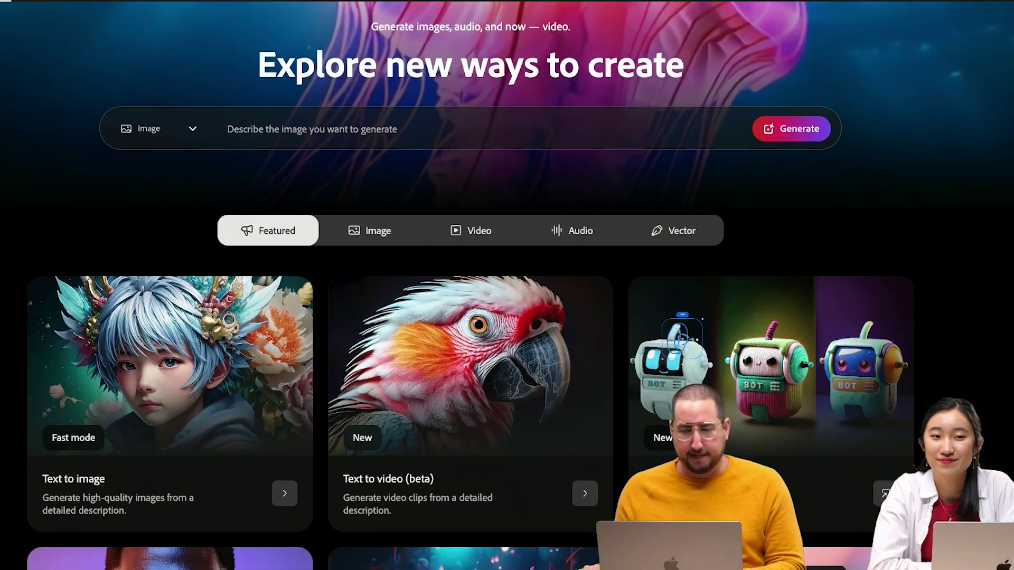
pyautogui.scroll(-5, 507, 285)
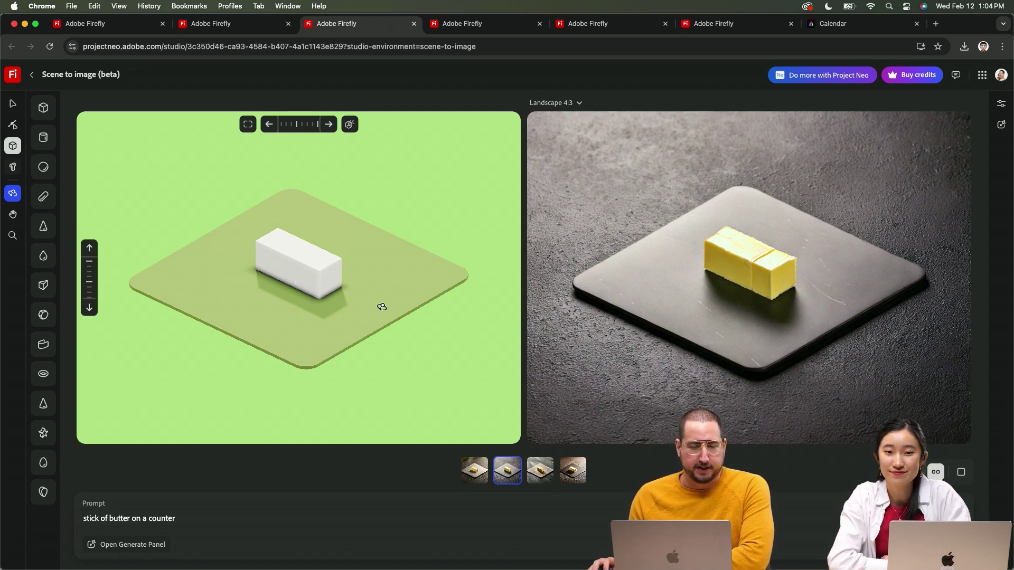
# Orbit the butter scene to a new angle so it re-renders on a wooden board.
pyautogui.moveTo(382, 307); pyautogui.dragTo(285, 310)
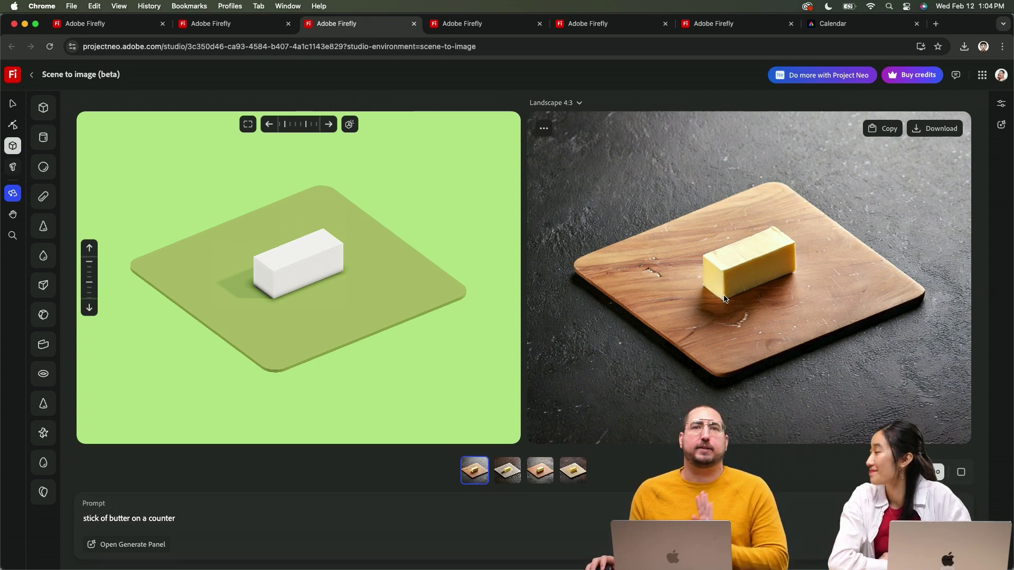
# Switch to the Firefly page showing the generated butter video.
pyautogui.click(486, 26)
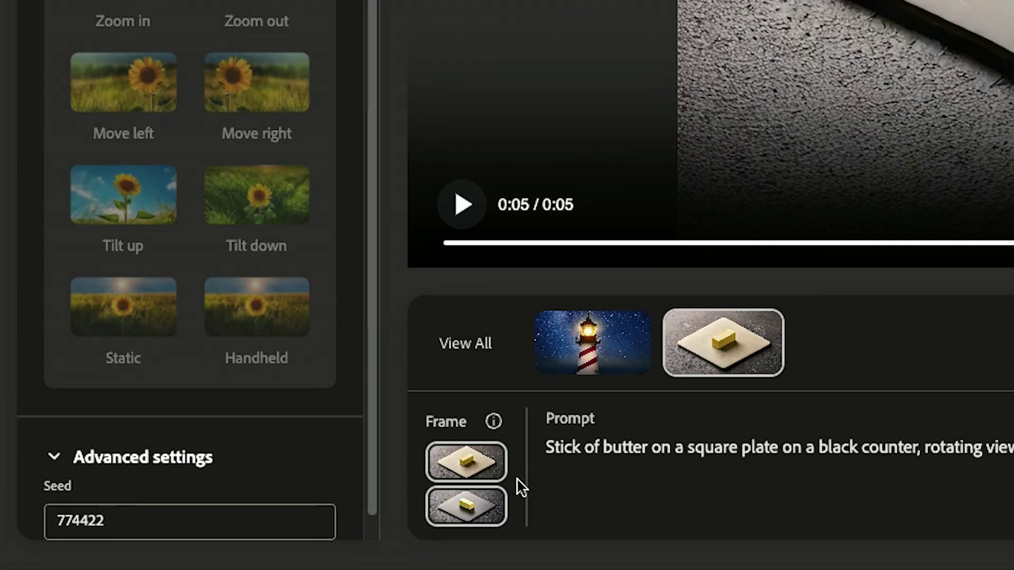
# Replay the butter video full screen, then rewind the lion video to 0:00 and play it.
pyautogui.moveTo(218, 544)
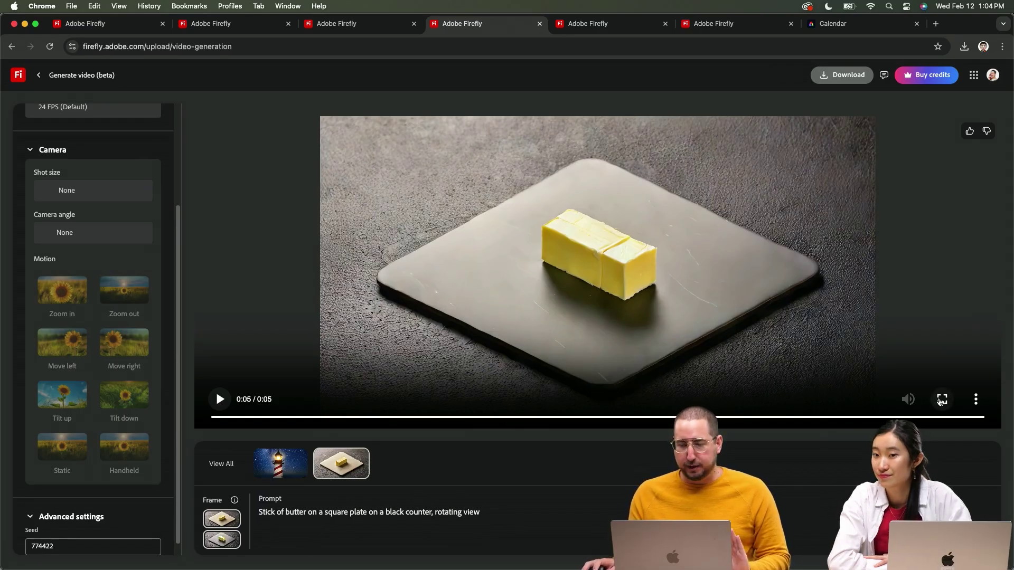
pyautogui.click(941, 399)
pyautogui.click(23, 542)
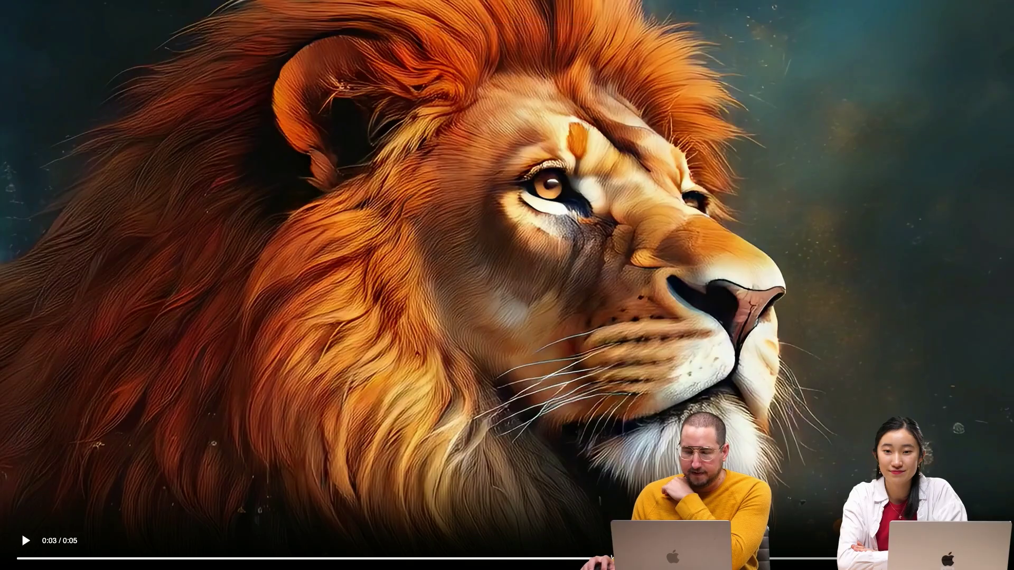
pyautogui.moveTo(217, 559); pyautogui.dragTo(9, 561)
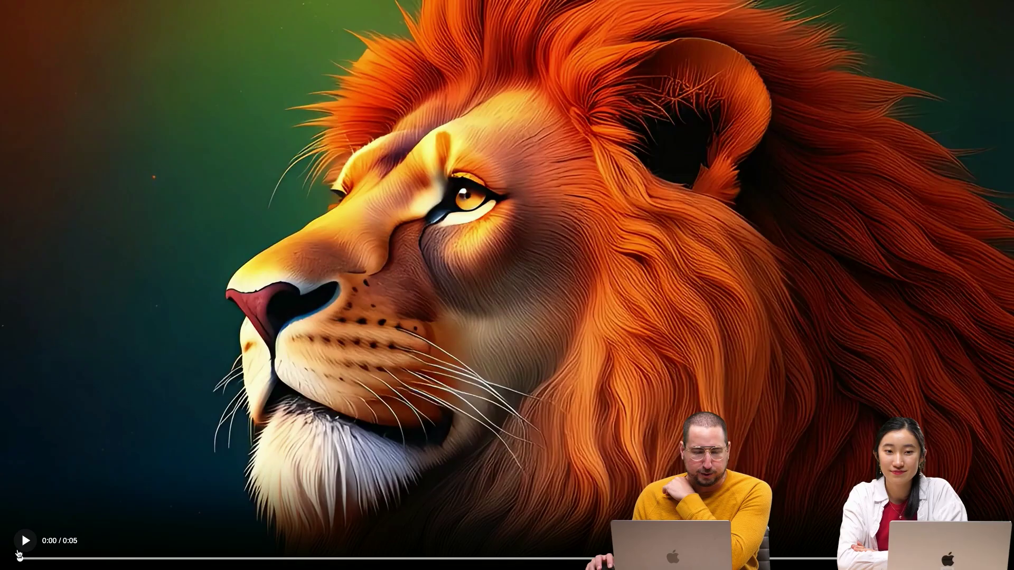
pyautogui.click(25, 542)
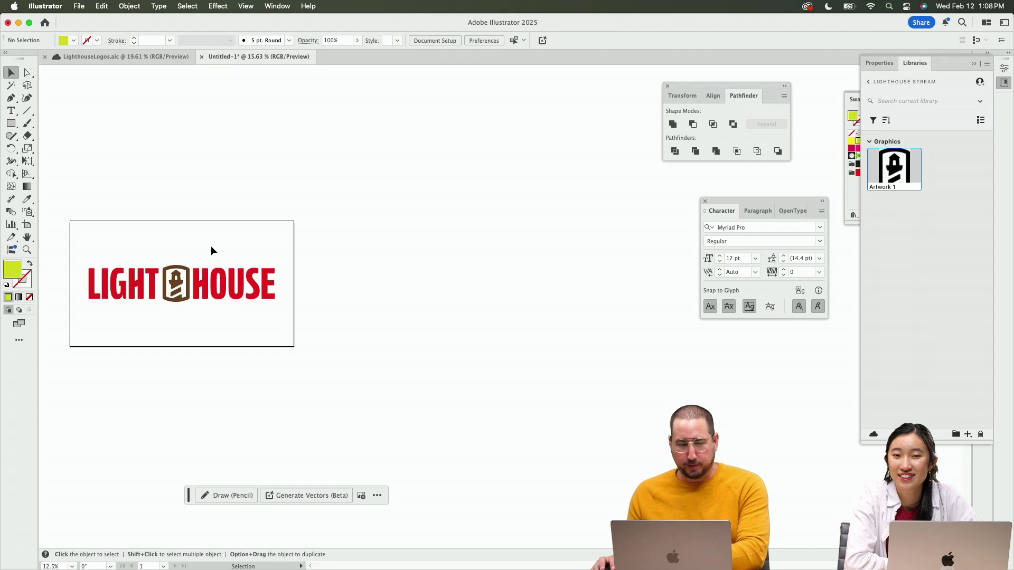
# Delete the red LIGHTHOUSE letters from the logo group, keeping only the icon.
pyautogui.doubleClick(217, 274)
pyautogui.press('Delete')
pyautogui.doubleClick(244, 230)
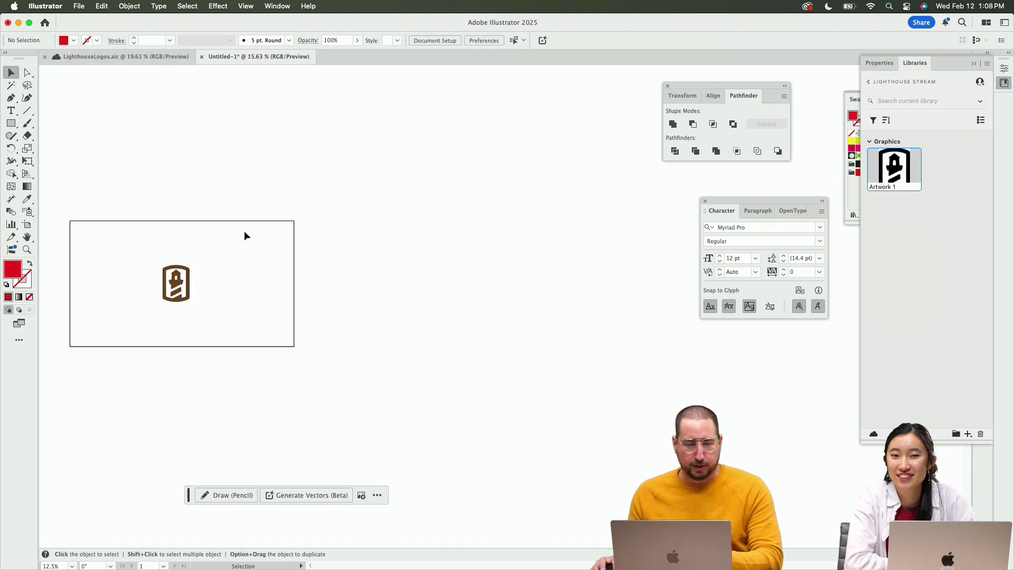
# Scale the brown lighthouse icon to 243% and export it as an image.
pyautogui.click(187, 285)
pyautogui.press('s')
pyautogui.moveTo(226, 235); pyautogui.dragTo(299, 167)
pyautogui.press('z')
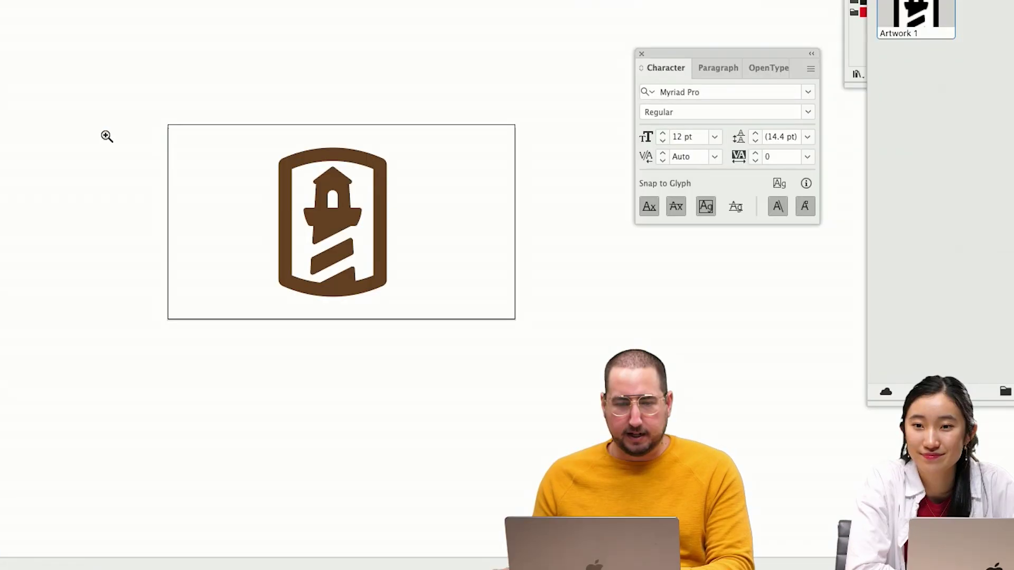
pyautogui.moveTo(335, 258)
pyautogui.mouseDown()
pyautogui.moveTo(450, 295)
pyautogui.moveTo(487, 292)
pyautogui.moveTo(348, 254)
pyautogui.mouseUp()
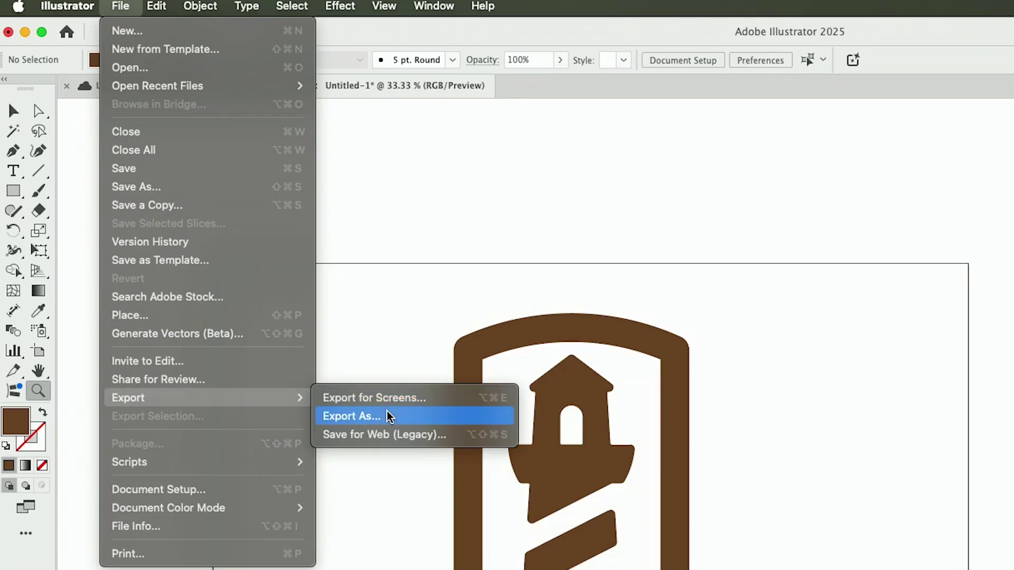
pyautogui.click(387, 414)
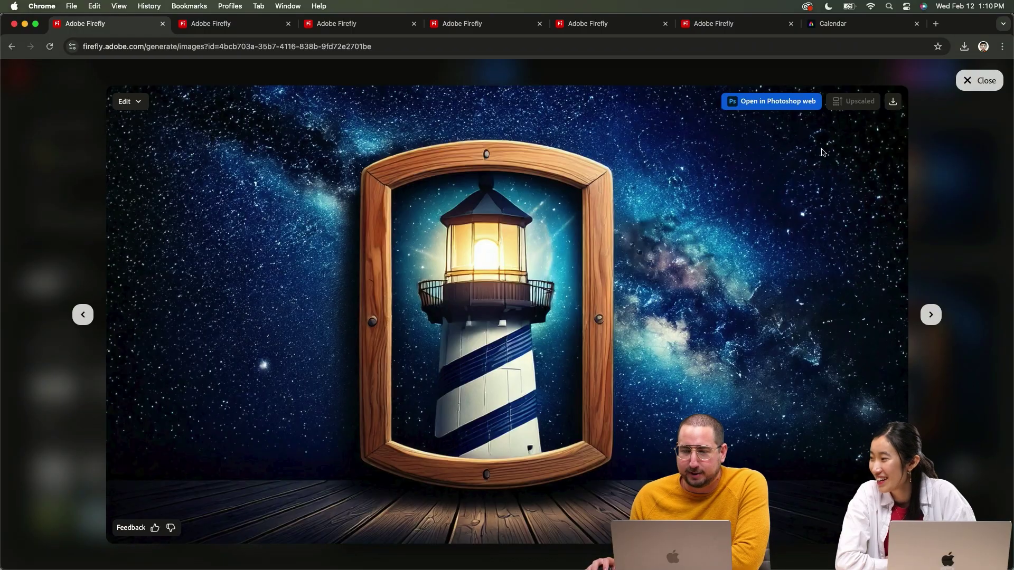
# Download the generated galaxy lighthouse image and bring it into Photoshop.
pyautogui.click(889, 109)
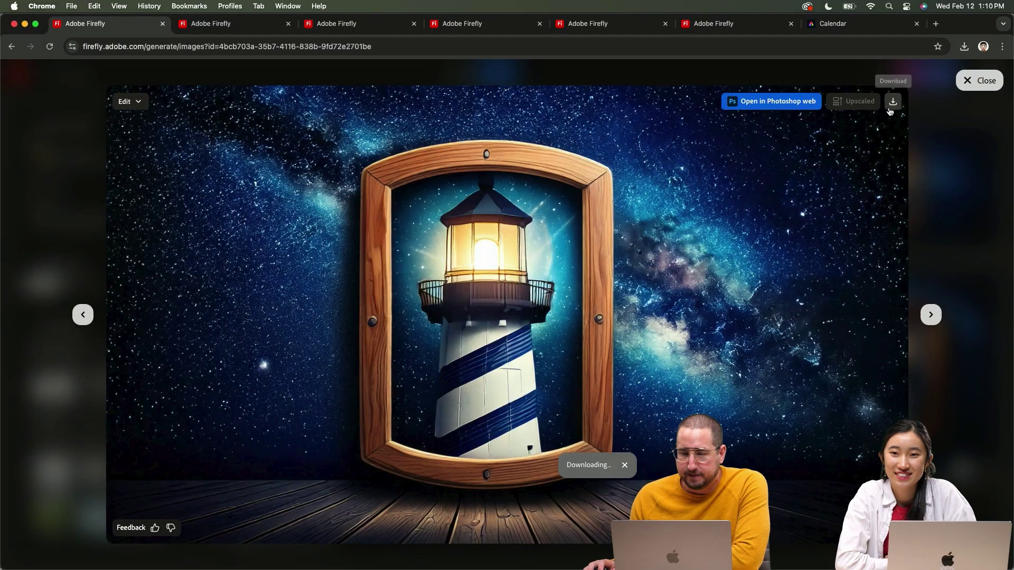
pyautogui.press('super+Tab')
pyautogui.press('super+Tab')
pyautogui.press('super+Tab')
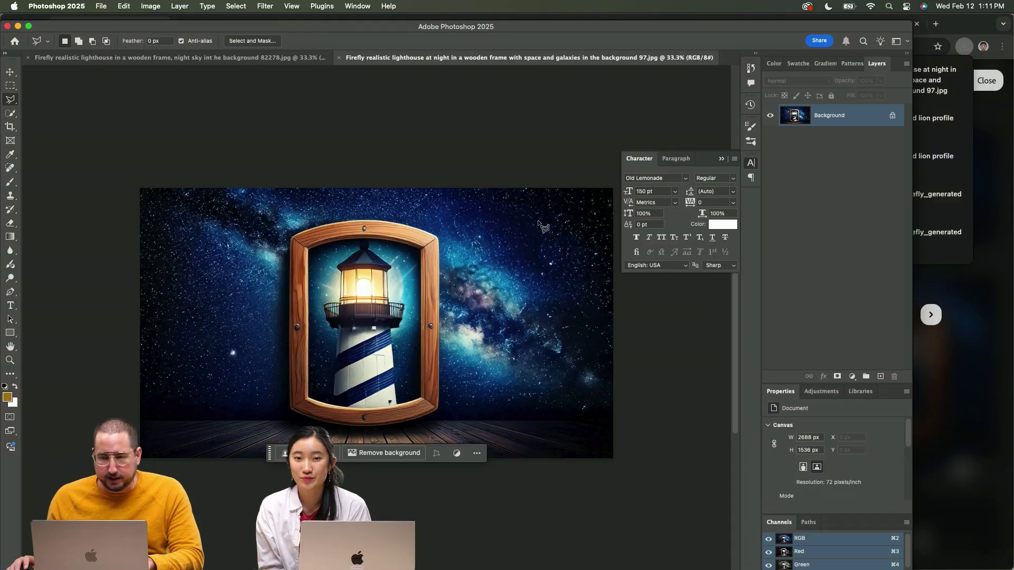
# Lasso around the wooden frame and lighthouse and erase them with an empty-prompt Generative Fill.
pyautogui.click(443, 236)
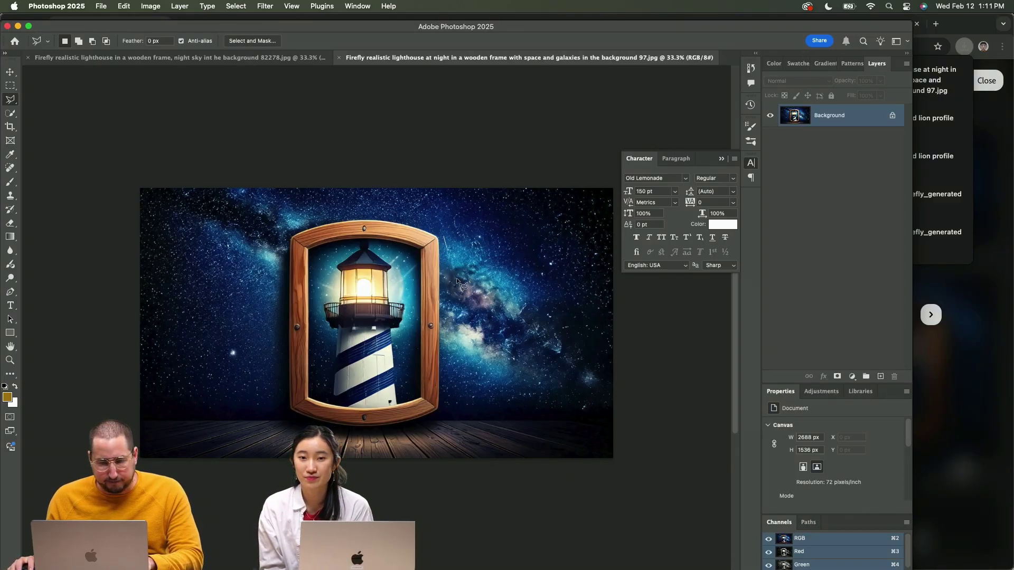
pyautogui.click(442, 431)
pyautogui.click(384, 440)
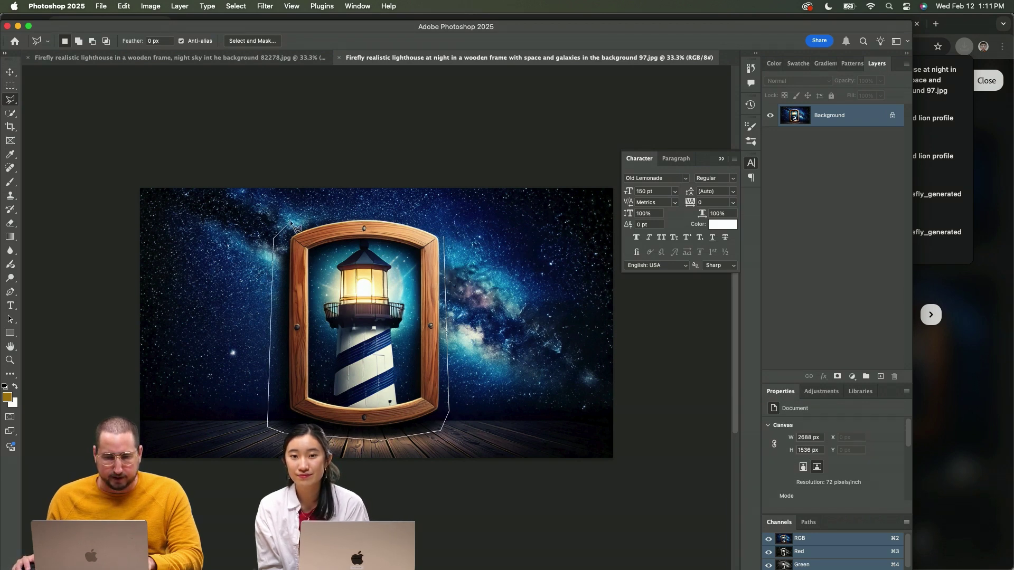
pyautogui.doubleClick(278, 233)
pyautogui.click(296, 455)
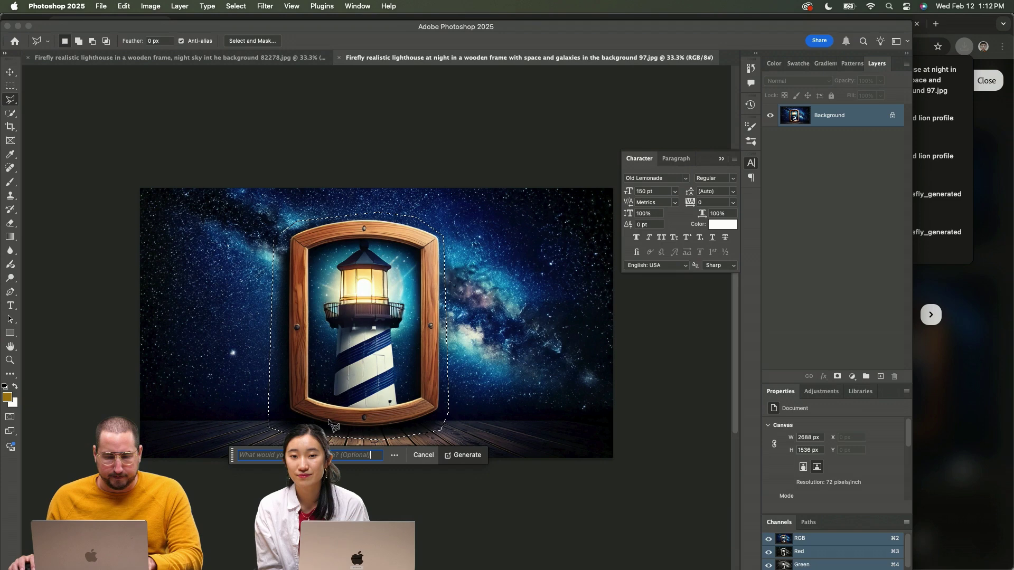
pyautogui.click(467, 455)
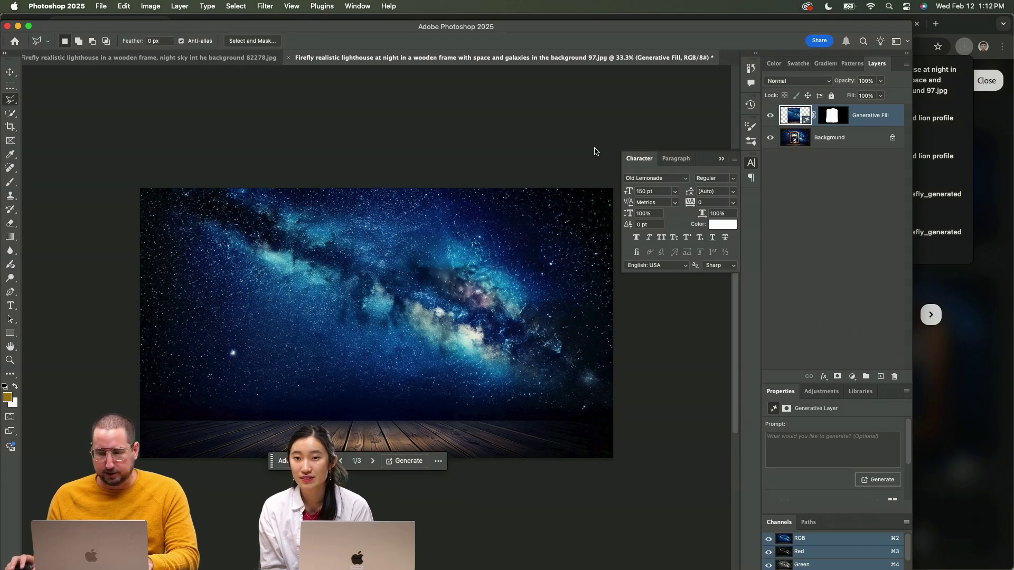
# Save a JPEG copy of the empty galaxy scene to Downloads with 'Start' in its name.
pyautogui.click(357, 6)
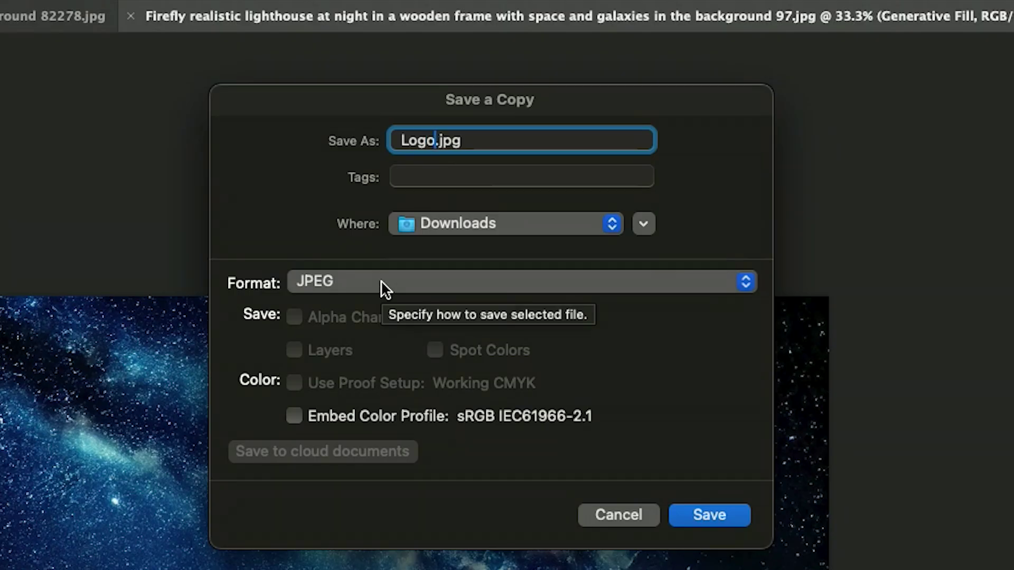
pyautogui.write('St')
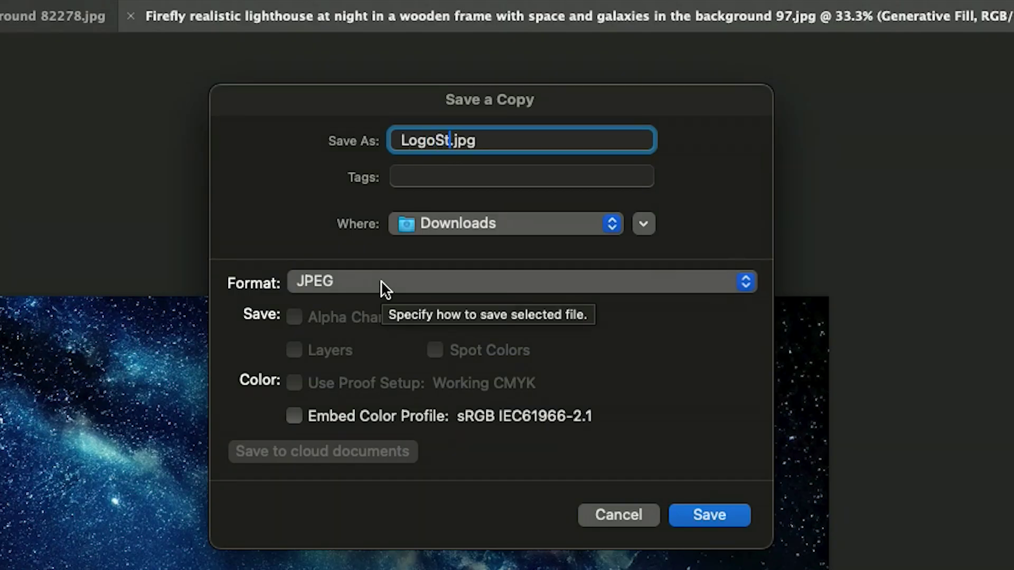
pyautogui.write('art')
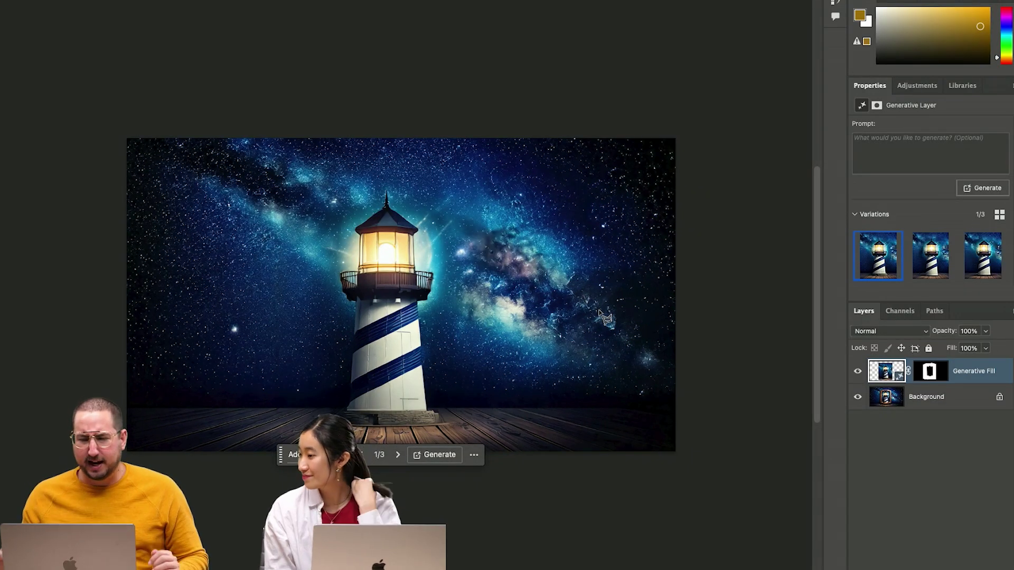
pyautogui.moveTo(917, 267)
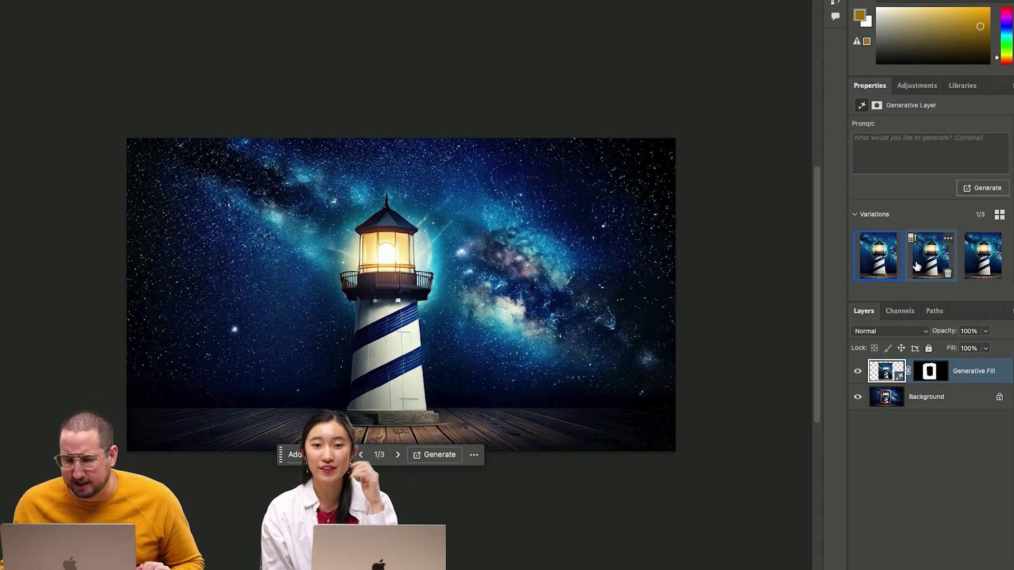
pyautogui.press('super+Tab')
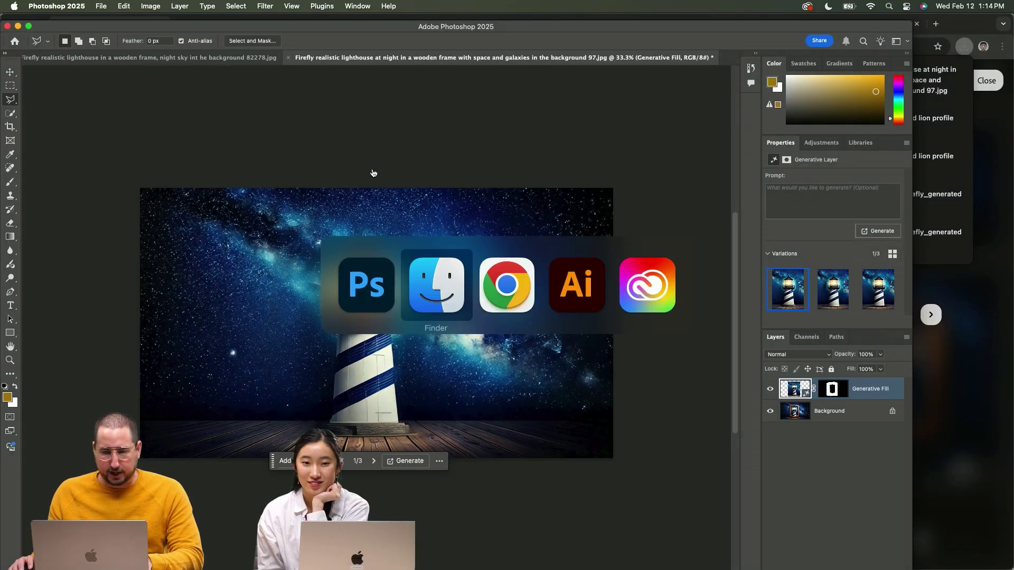
# In Generate video, set LogoStart2.jpg as the start frame and the lighthouse image as the end frame.
pyautogui.press('super+Tab')
pyautogui.click(418, 29)
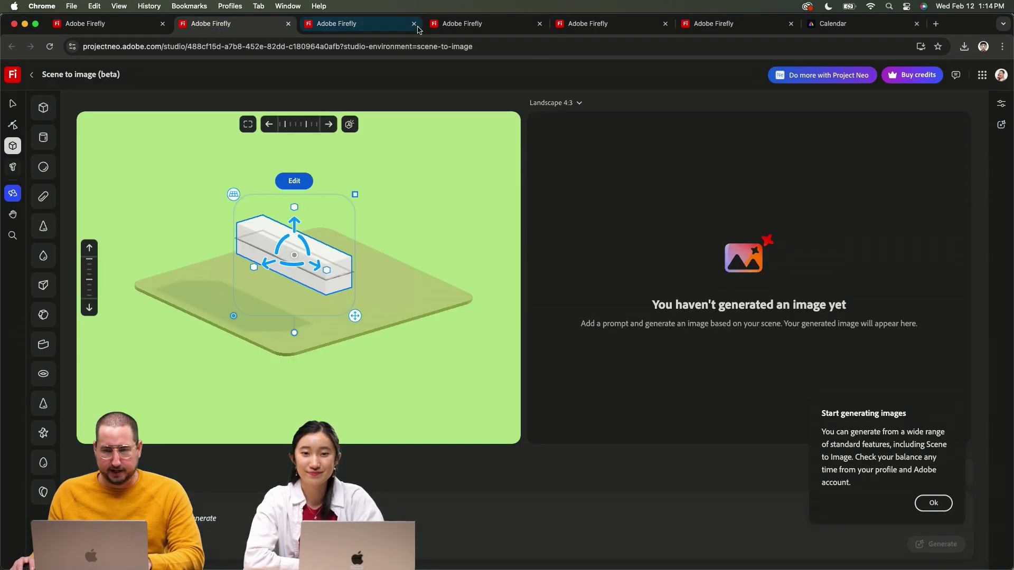
pyautogui.click(428, 26)
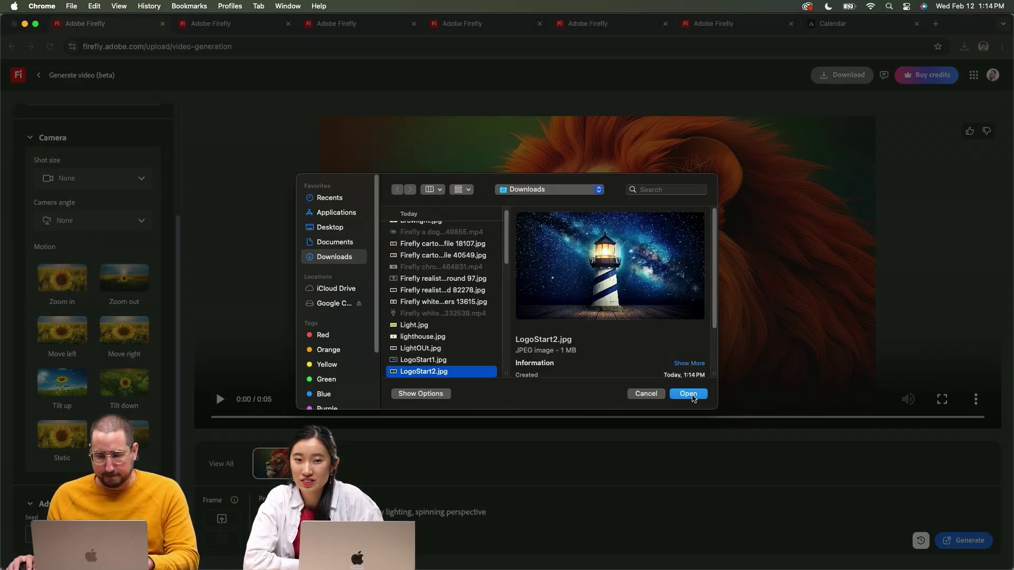
pyautogui.press('Return')
pyautogui.click(222, 540)
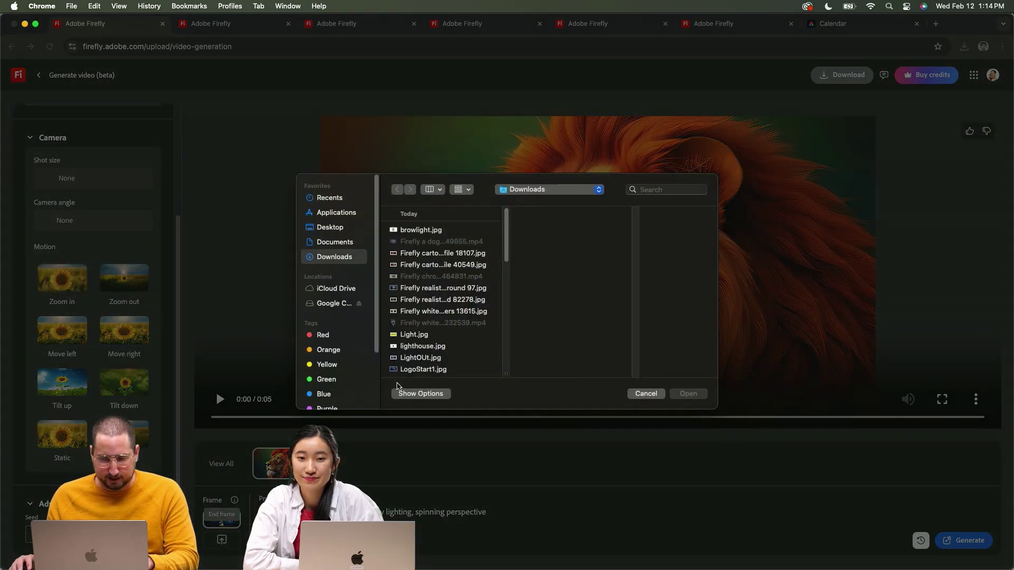
pyautogui.click(425, 309)
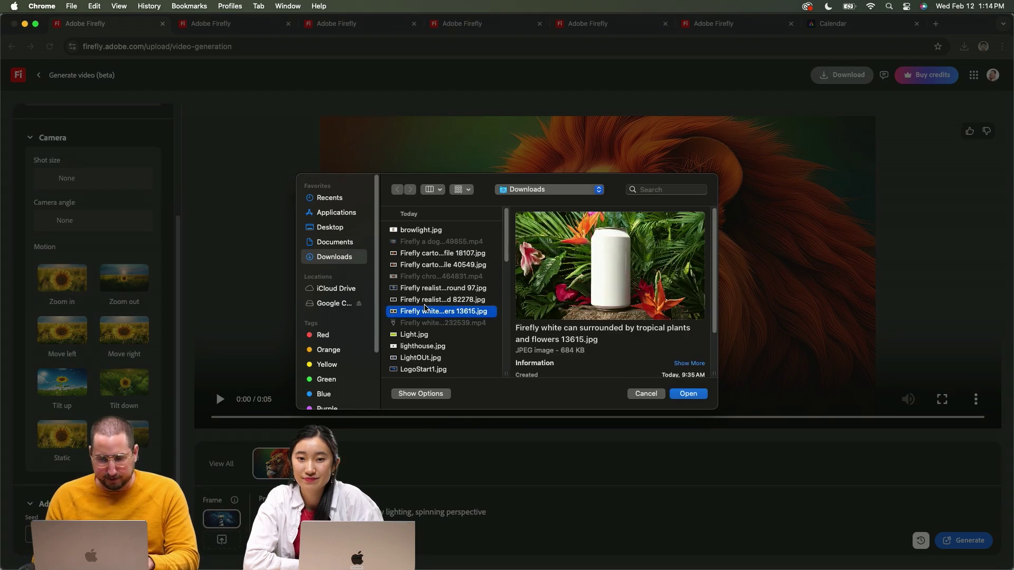
pyautogui.press('Up')
pyautogui.press('Up')
pyautogui.click(682, 396)
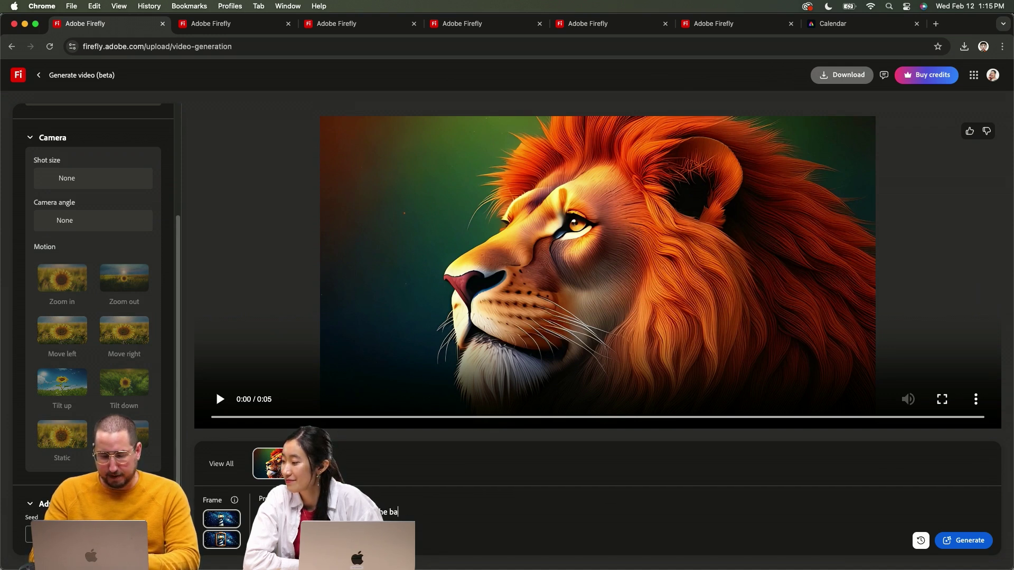
# Finish the prompt with 'in a wooden frame, zoom camera angle' and play the lighthouse video.
pyautogui.write('ound, in a woode')
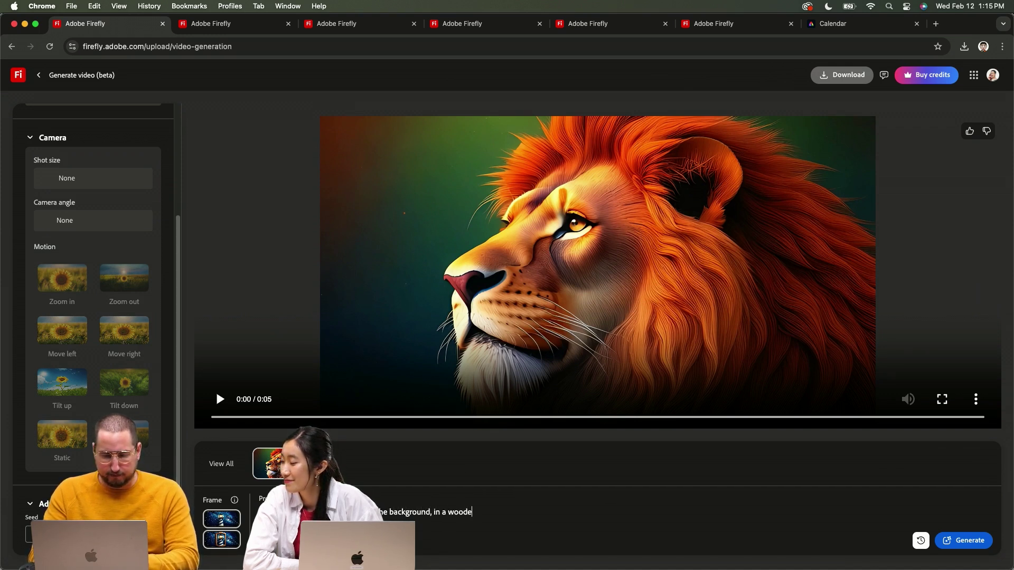
pyautogui.write('n frame, zooming')
pyautogui.press('BackSpace')
pyautogui.press('BackSpace')
pyautogui.press('BackSpace')
pyautogui.write('ca')
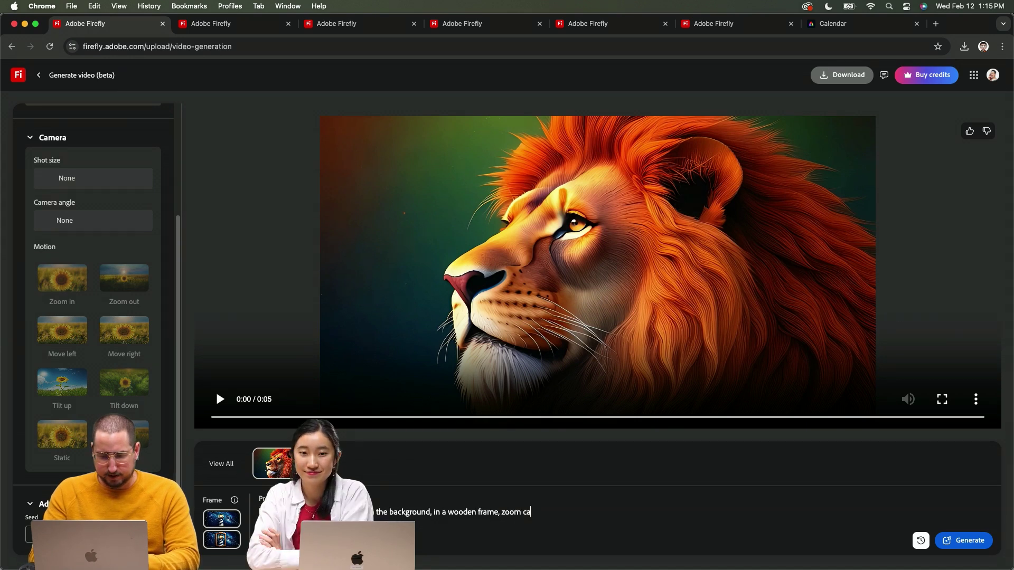
pyautogui.write('mera angle')
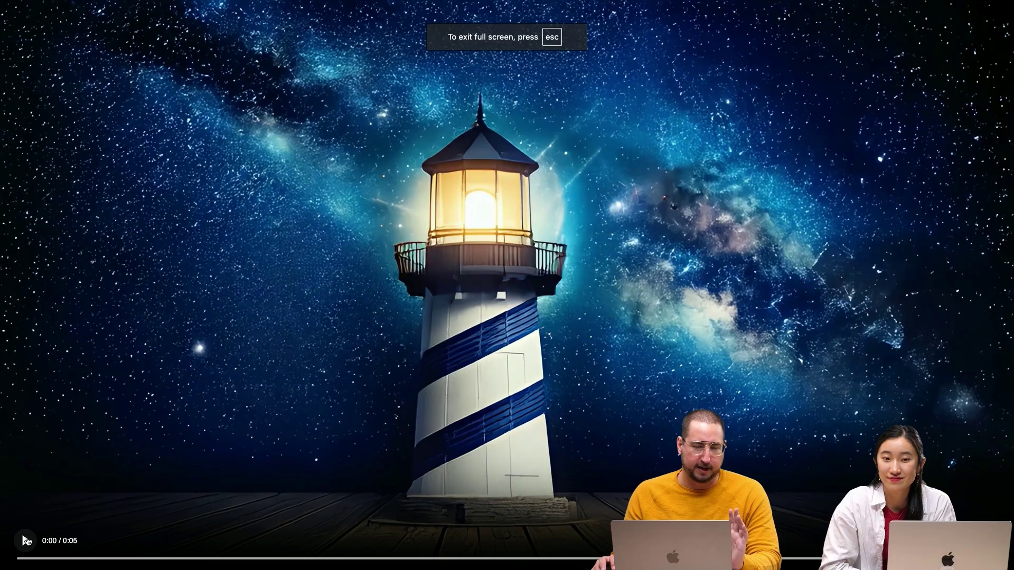
pyautogui.click(25, 540)
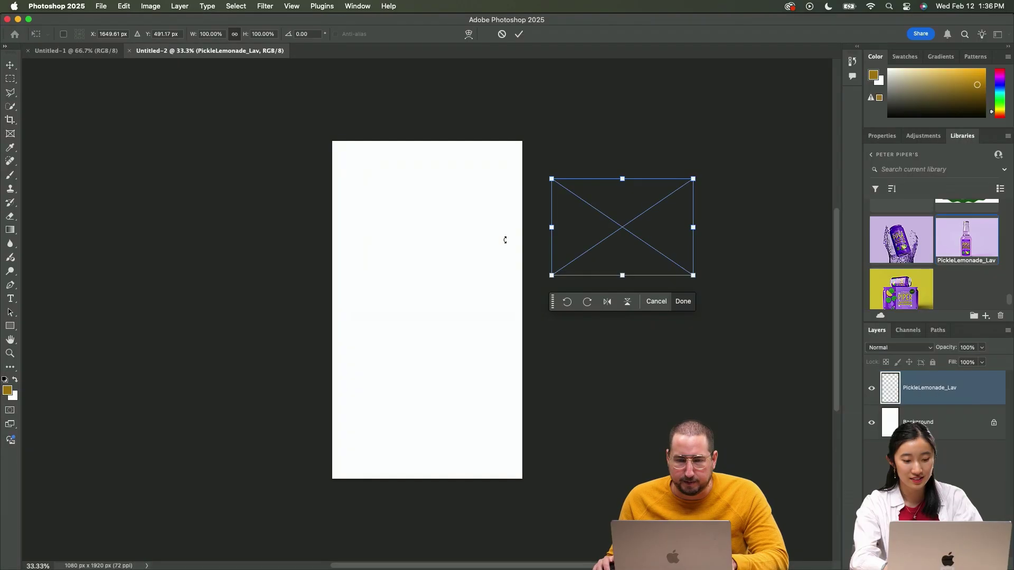
# Scale PickleLemonade_Lav to fill the canvas and generate a 'slice of a pickle' above the bottle.
pyautogui.moveTo(578, 260); pyautogui.dragTo(382, 308)
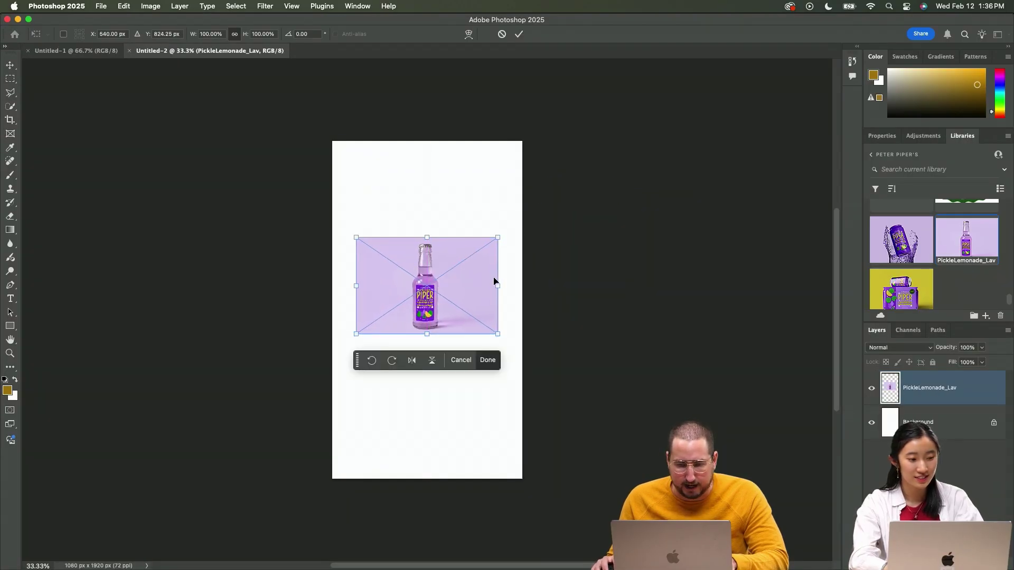
pyautogui.moveTo(496, 283); pyautogui.dragTo(624, 222)
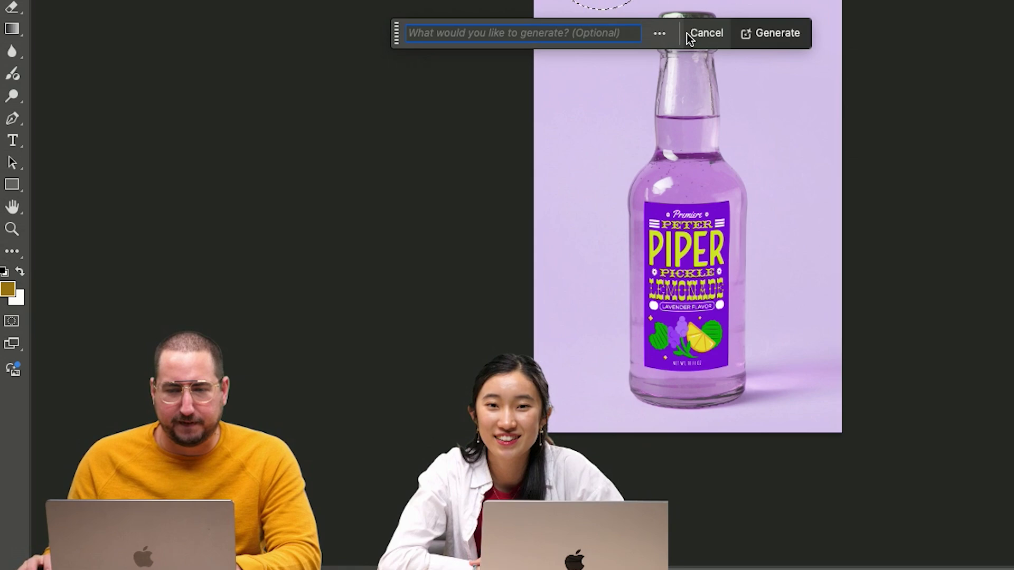
pyautogui.write('slice of a pi')
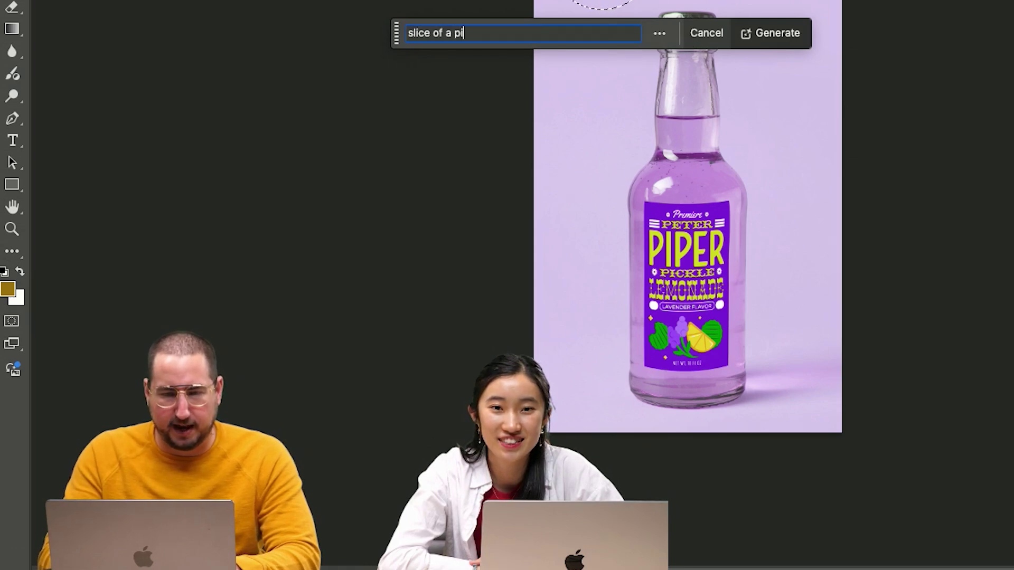
pyautogui.write('ckle')
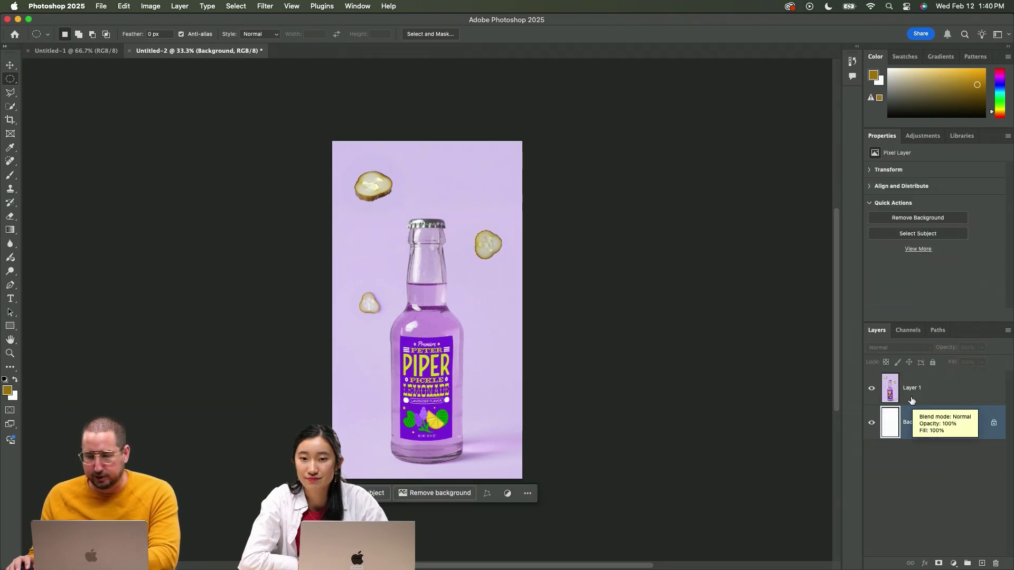
# Cut the top pickle slice onto its own layer with Magic Wand and Layer Via Cut, then select Layer 5.
pyautogui.press('w')
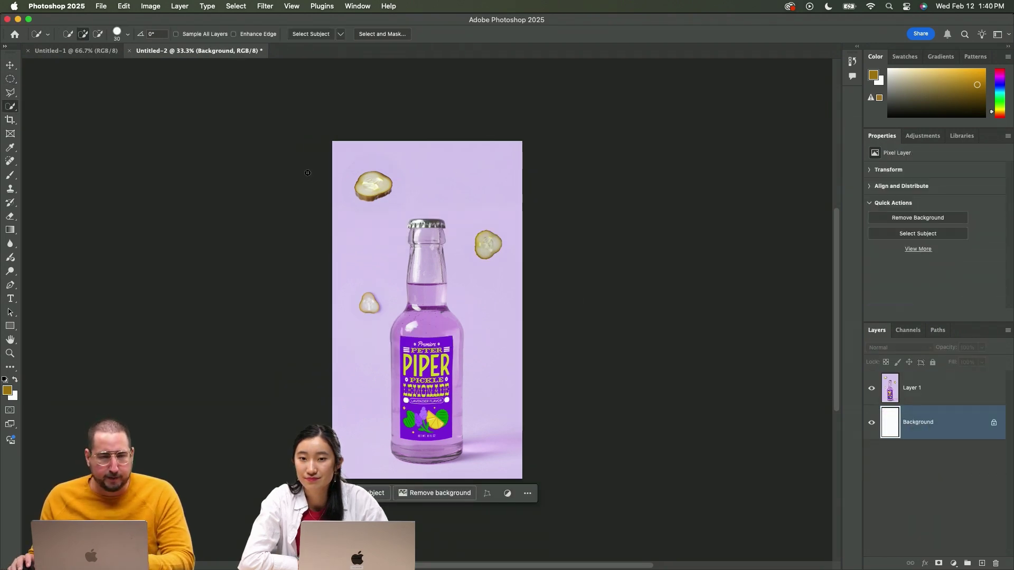
pyautogui.hotkey('shift', 'w')
pyautogui.hotkey('shift', 'w')
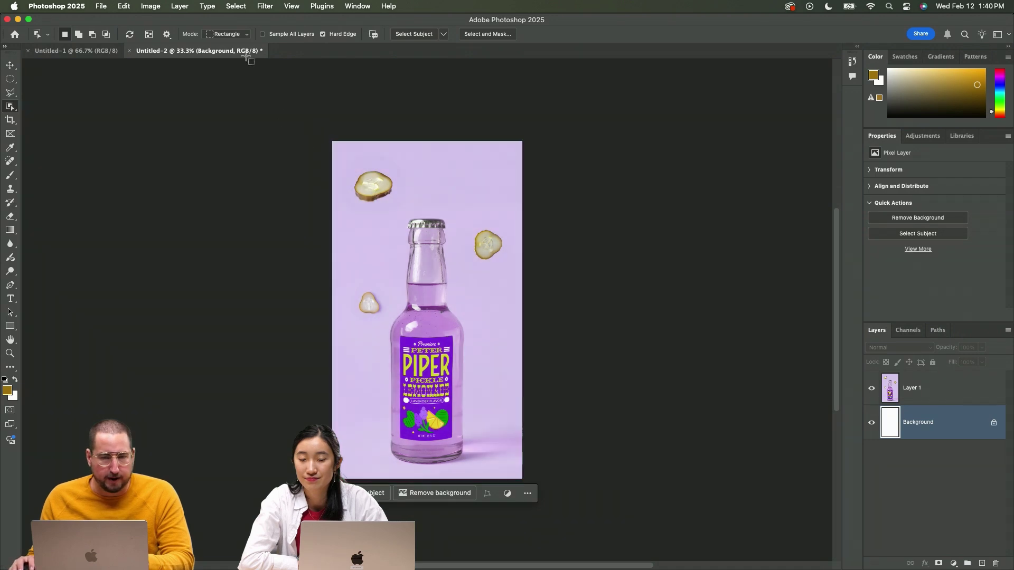
pyautogui.click(234, 33)
pyautogui.click(225, 43)
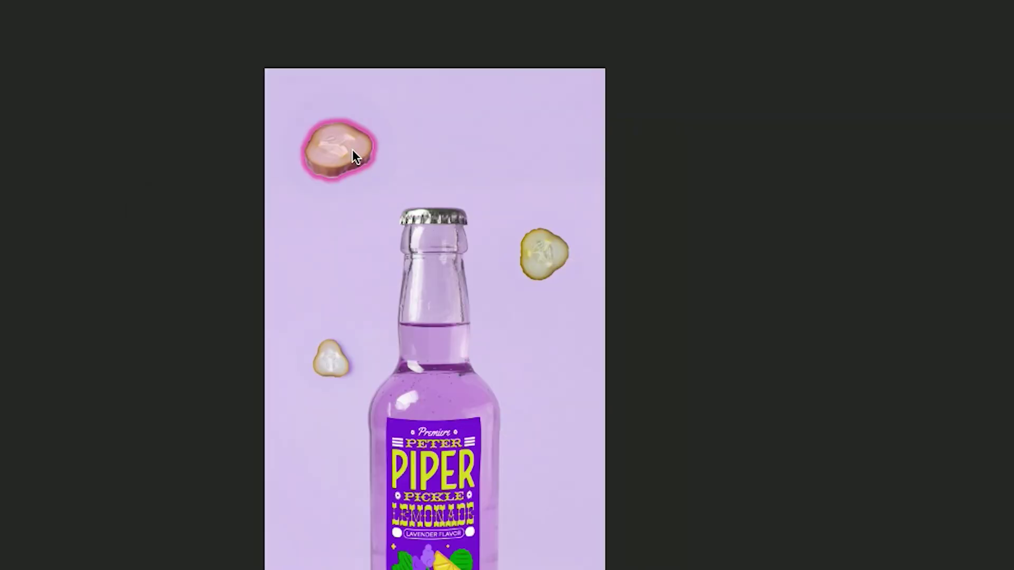
pyautogui.click(374, 186)
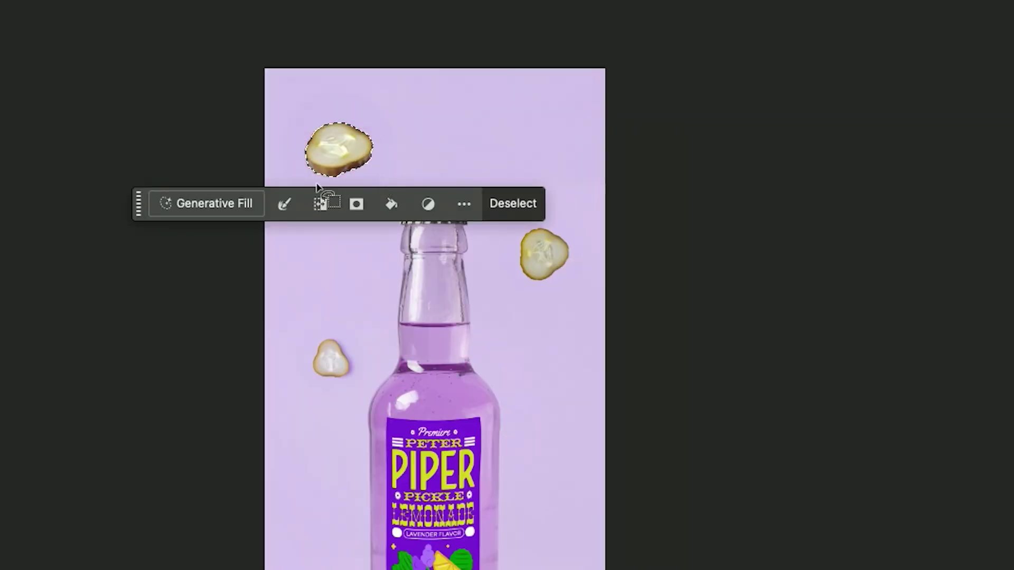
pyautogui.rightClick(327, 152)
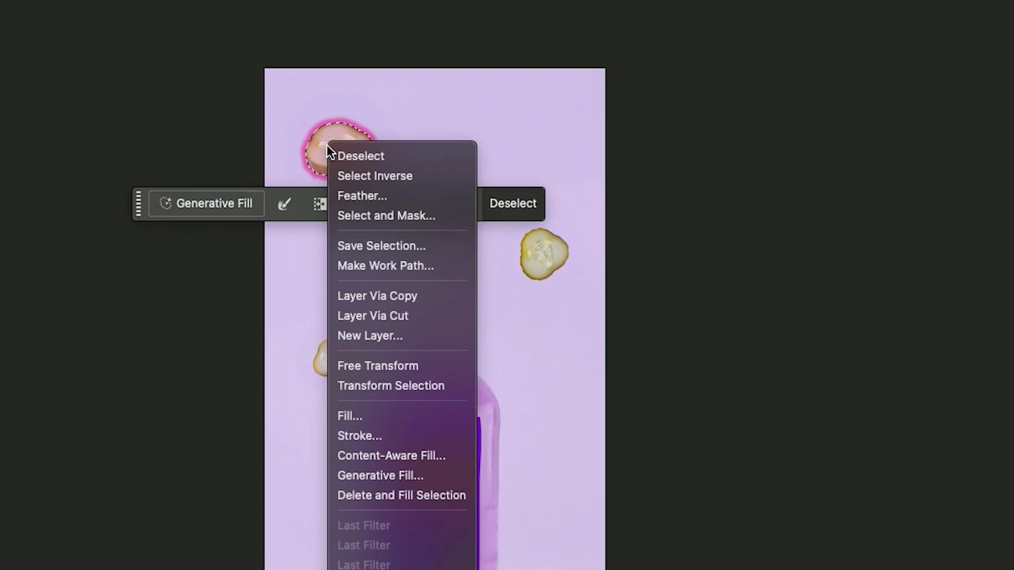
pyautogui.click(407, 315)
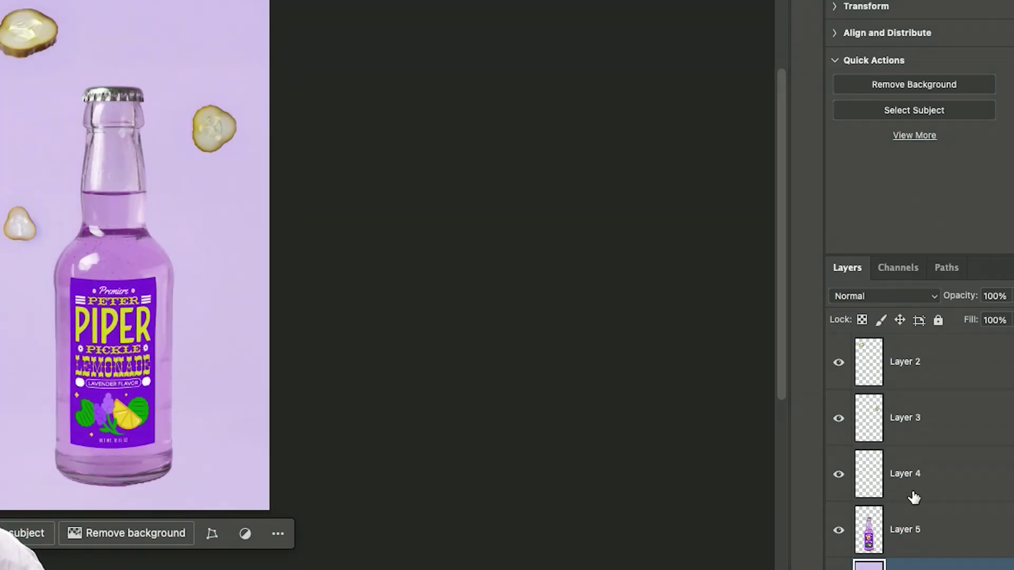
pyautogui.click(937, 543)
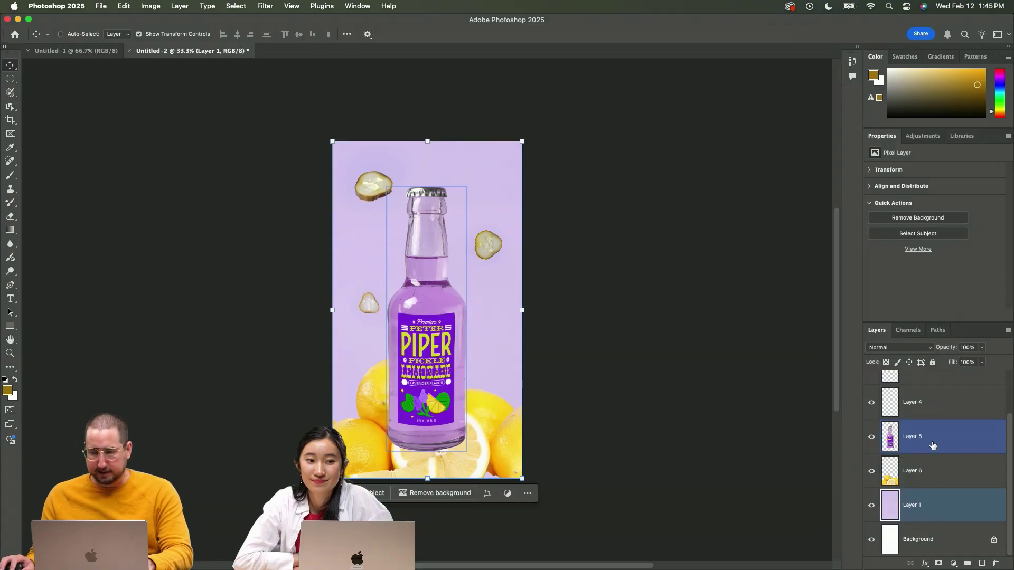
# Open Adobe Express in a new browser tab and start a new project from a local file.
pyautogui.press('super+Tab')
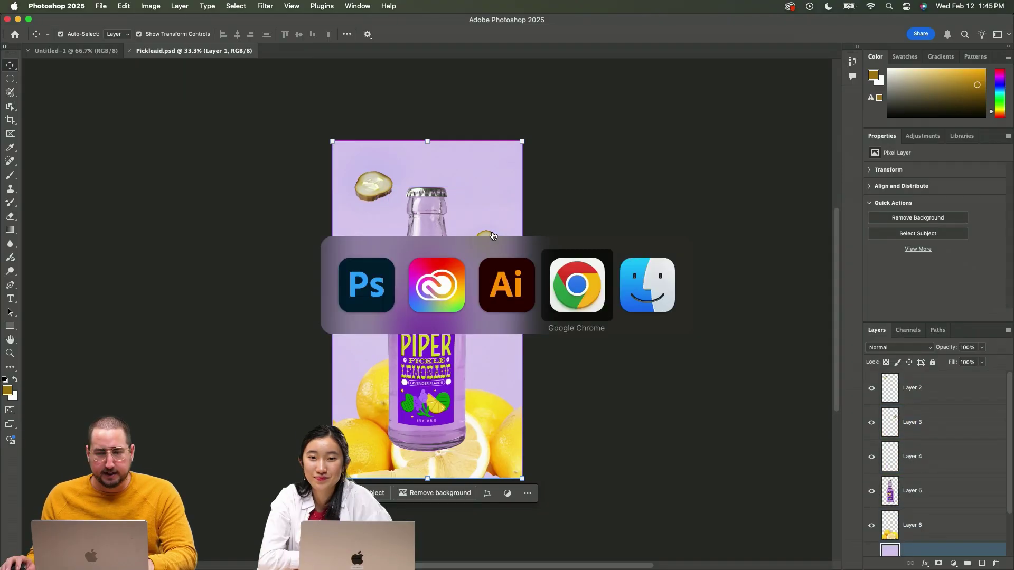
pyautogui.click(621, 24)
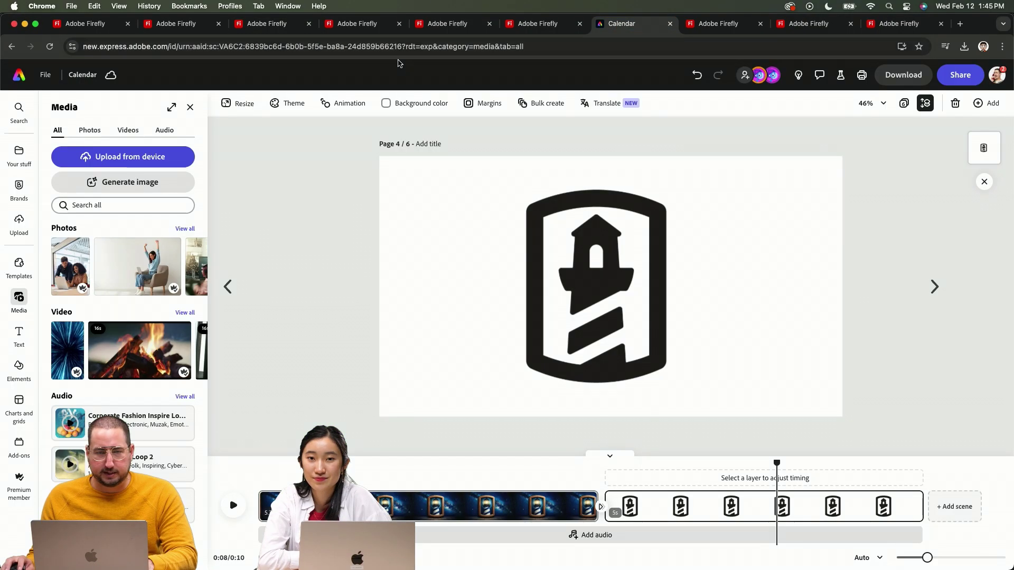
pyautogui.press('super+t')
pyautogui.write('ex')
pyautogui.press('Return')
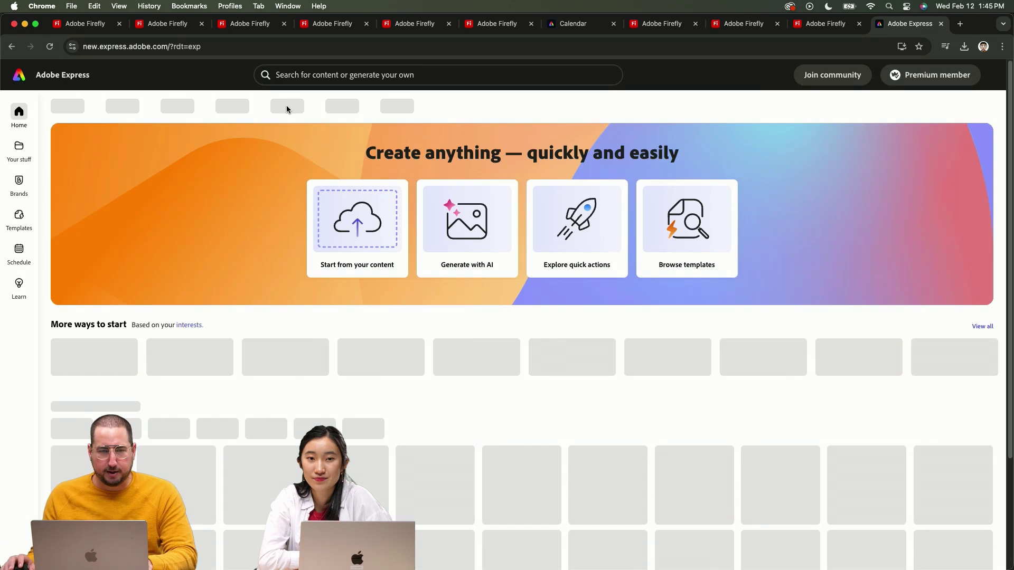
pyautogui.click(353, 219)
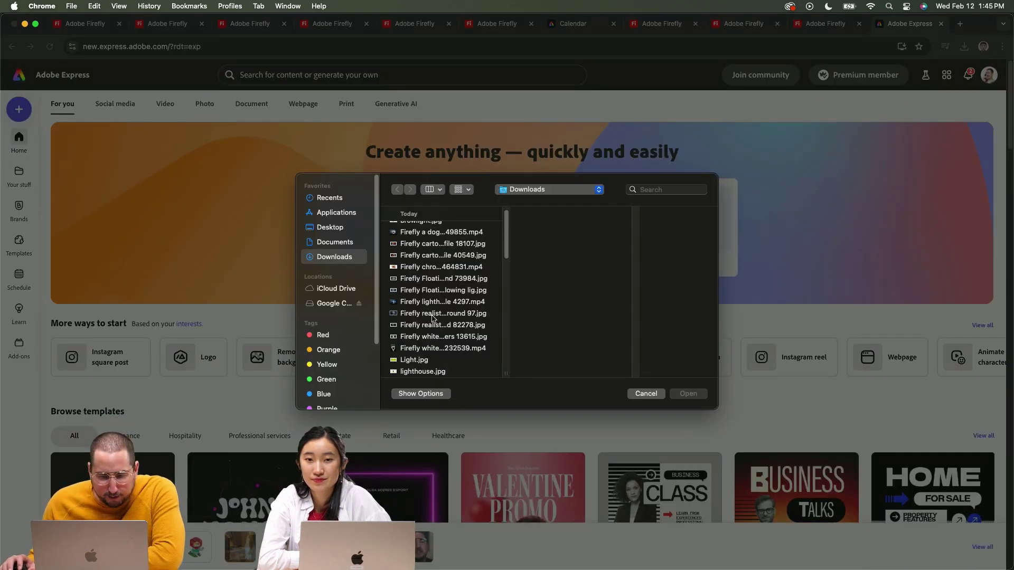
pyautogui.scroll(-4, 441, 290)
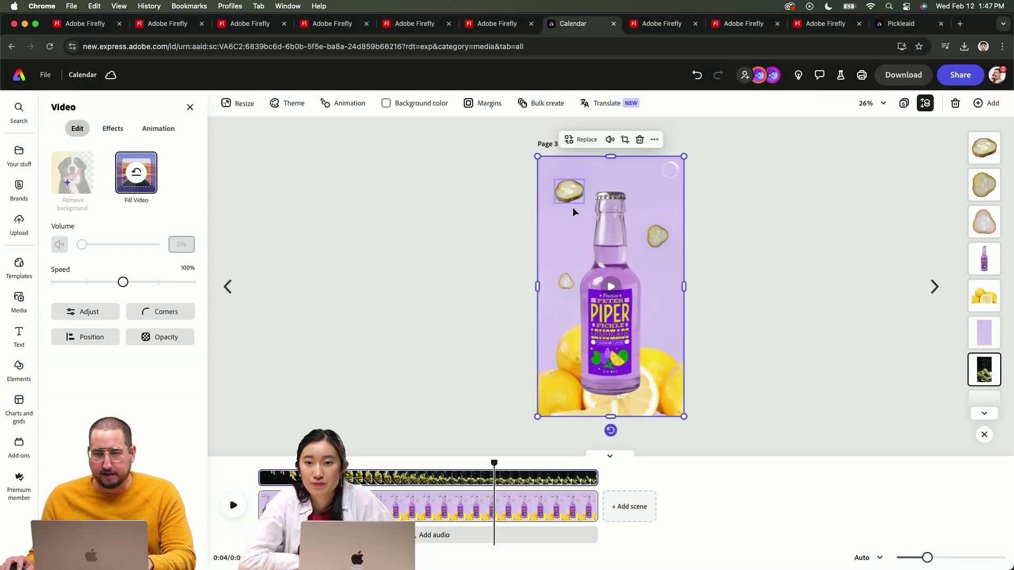
# Give the bottle image a Bungee animation and the lemons image a Rise animation.
pyautogui.click(605, 359)
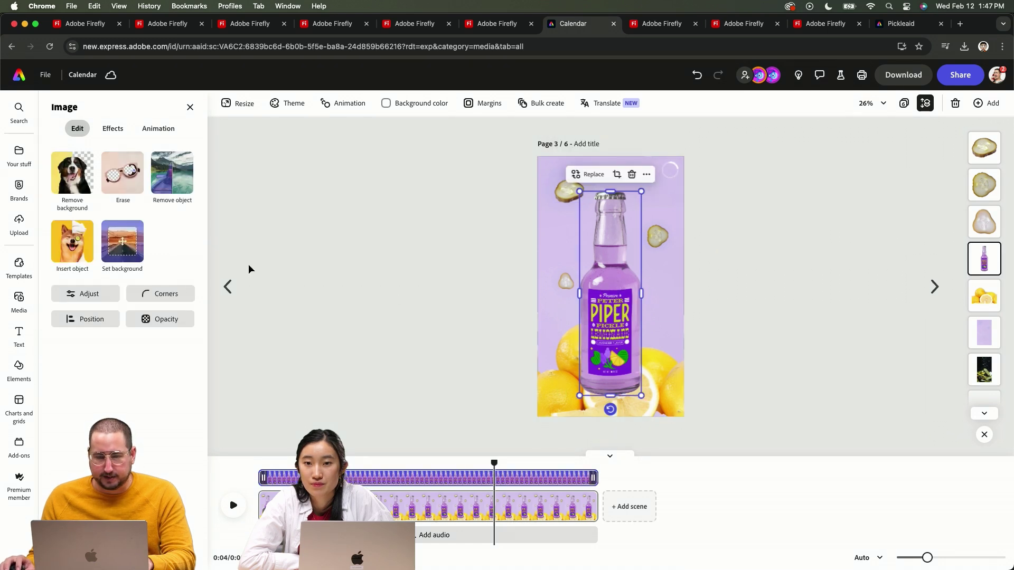
pyautogui.click(158, 129)
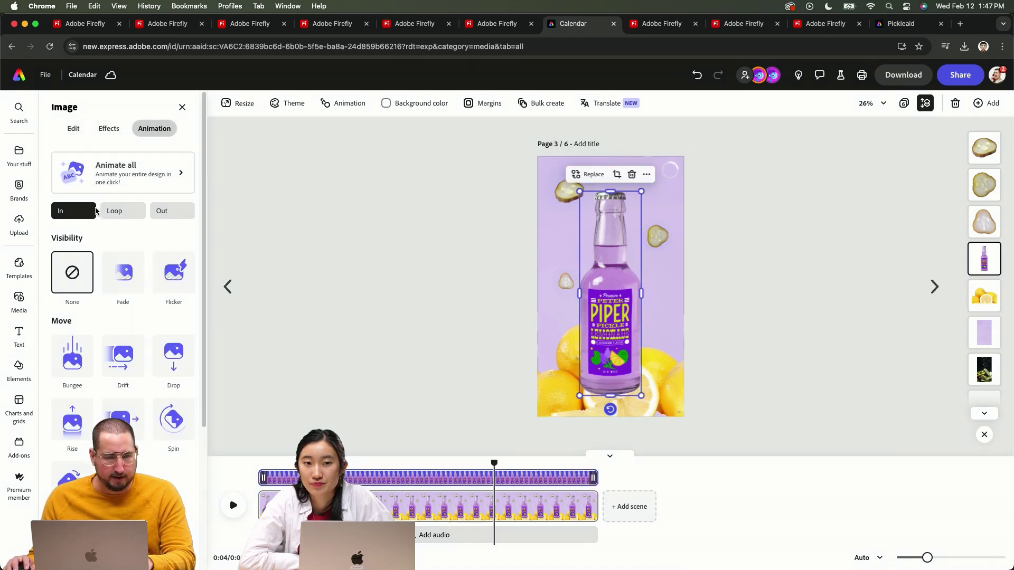
pyautogui.click(73, 355)
pyautogui.click(561, 196)
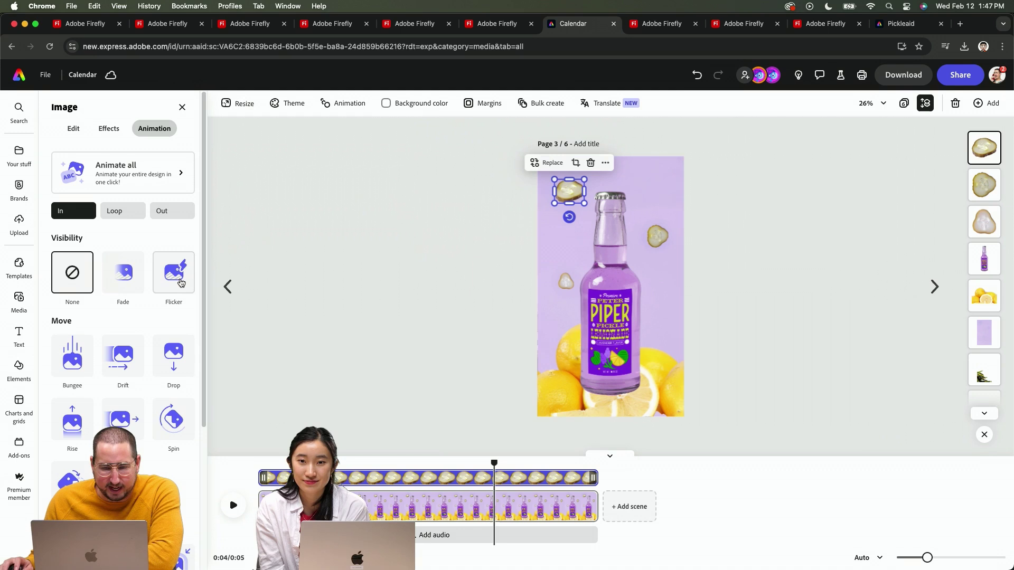
pyautogui.press('Tab')
pyautogui.press('Tab')
pyautogui.press('Tab')
pyautogui.press('Tab')
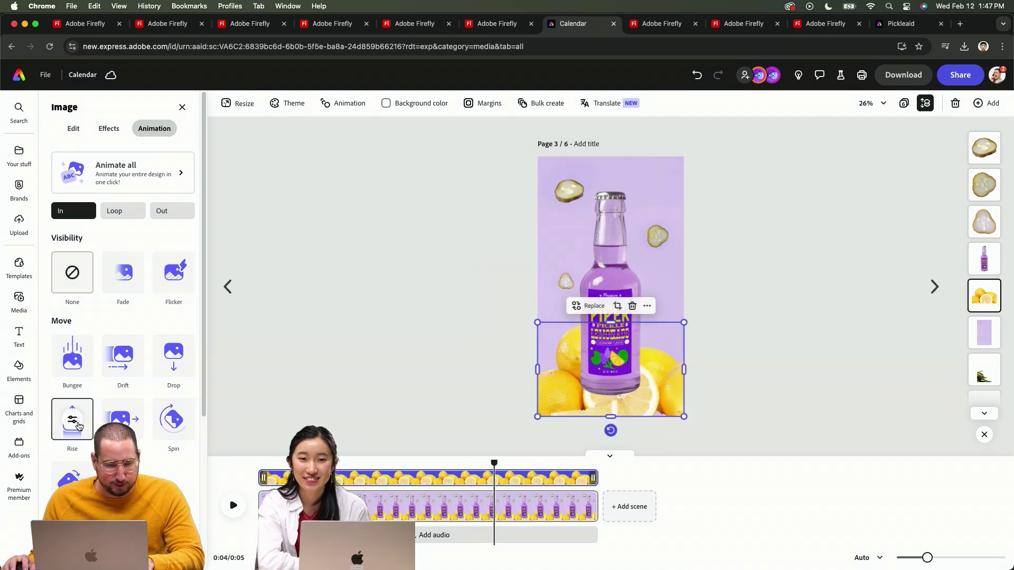
pyautogui.click(78, 426)
# Shorten the scene from 8 to 5 seconds in the timeline.
pyautogui.click(591, 443)
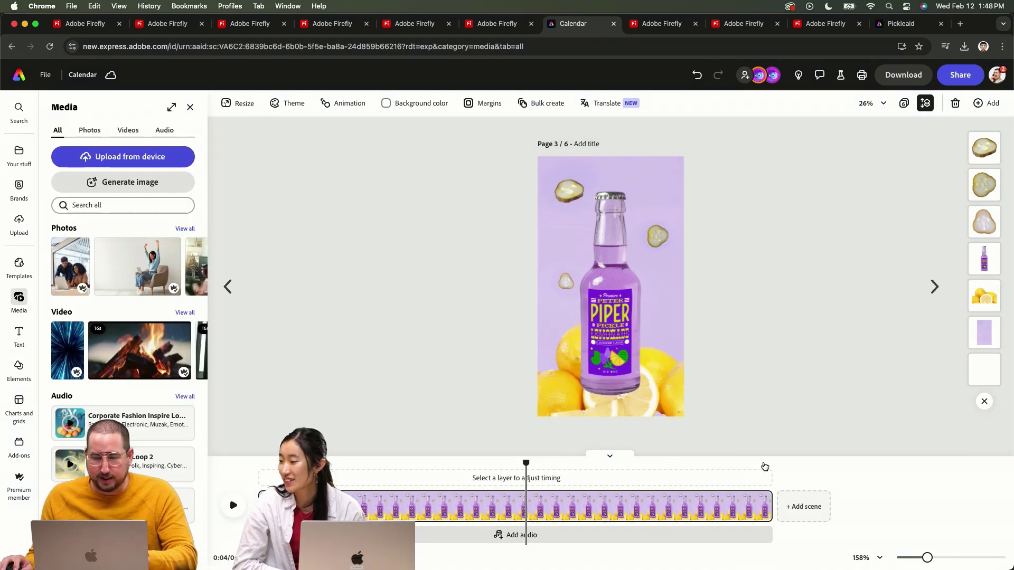
pyautogui.click(764, 467)
pyautogui.moveTo(767, 500); pyautogui.dragTo(564, 501)
pyautogui.press('super+Tab')
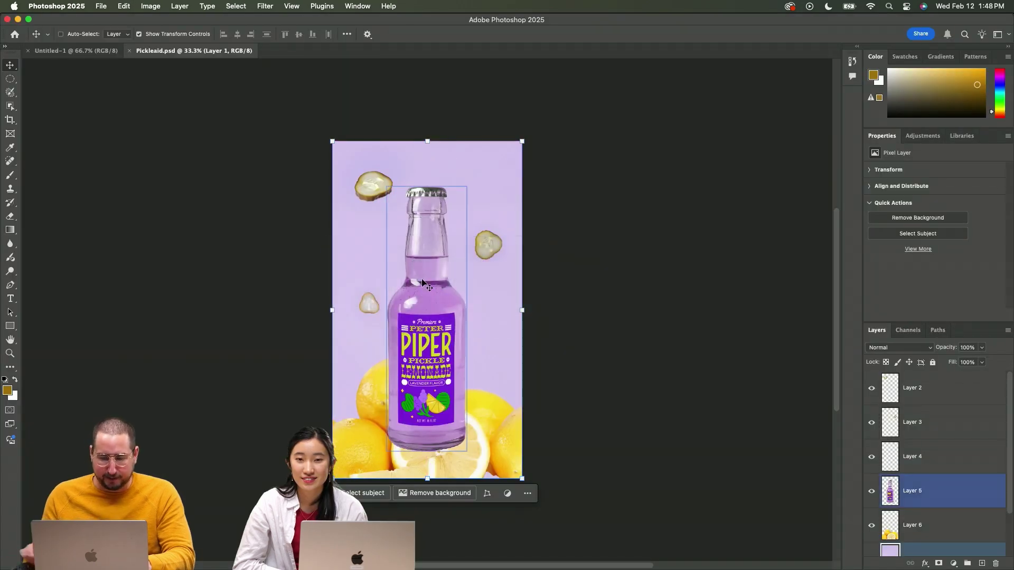
# Open Calendar-3.jpeg, invert the bottle selection and generative-fill the background with piles of lemons.
pyautogui.press('super+o')
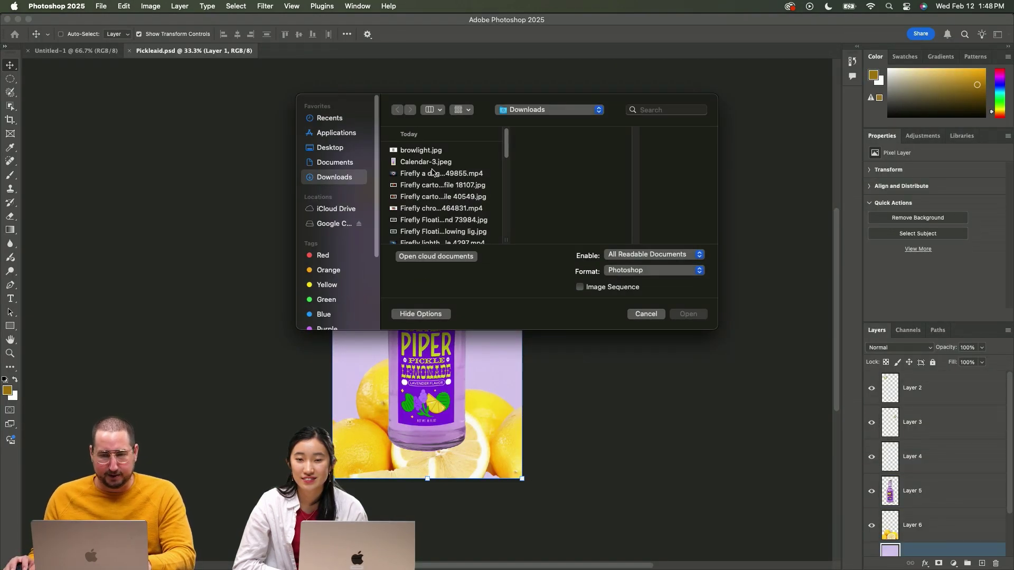
pyautogui.scroll(-3, 436, 210)
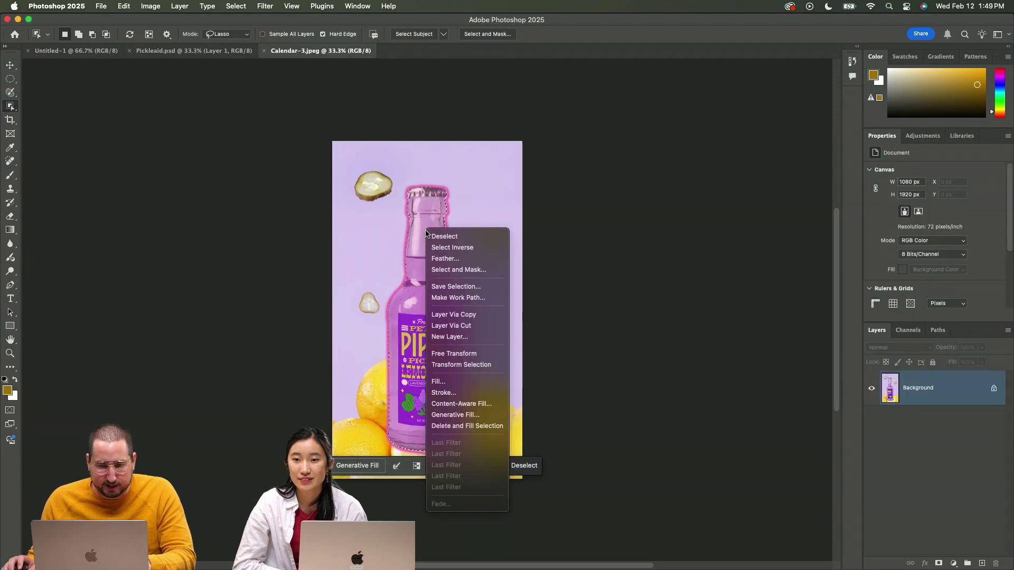
pyautogui.click(449, 249)
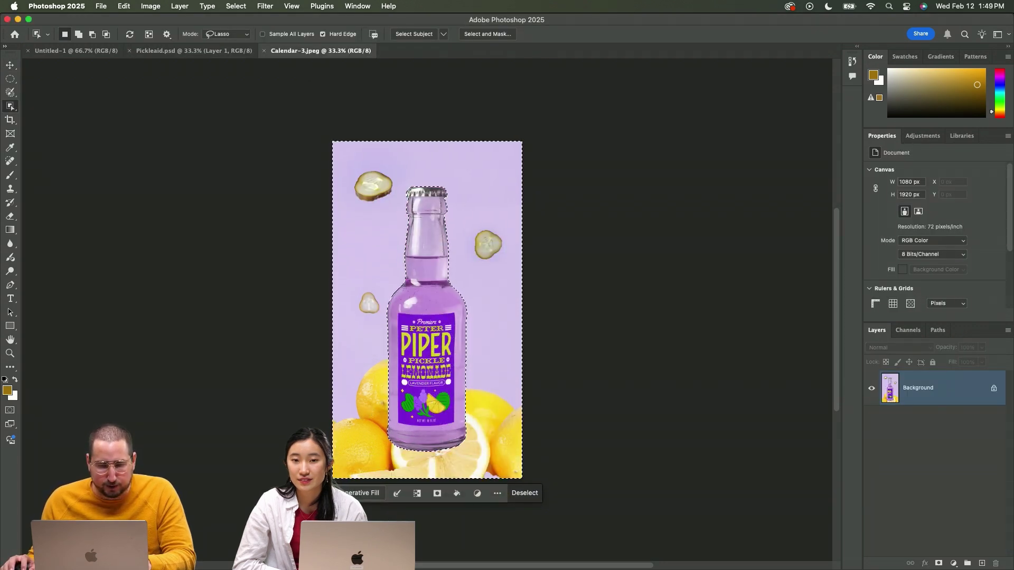
pyautogui.click(342, 492)
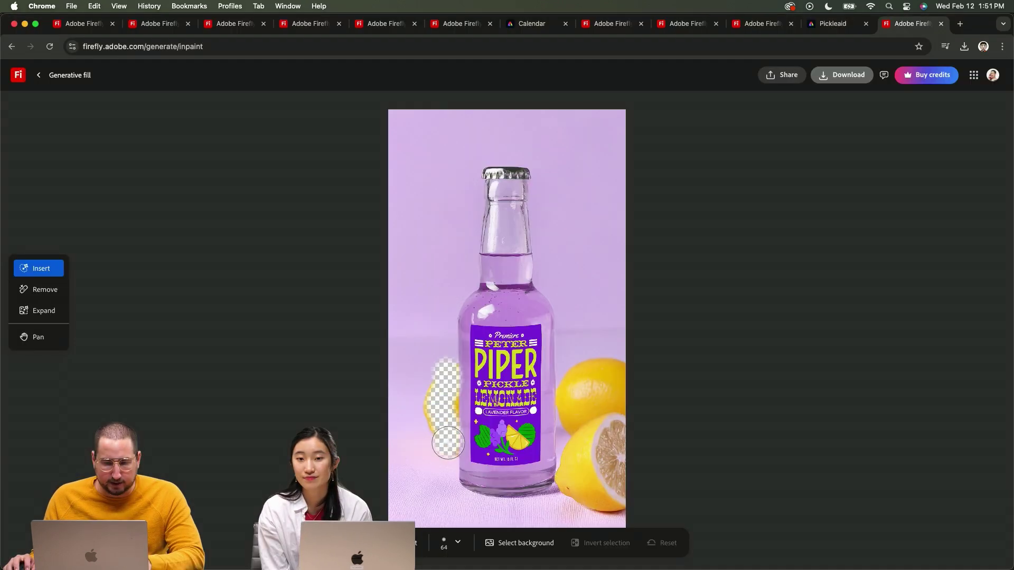
pyautogui.moveTo(448, 449)
pyautogui.mouseDown()
pyautogui.moveTo(448, 385)
pyautogui.moveTo(435, 387)
pyautogui.moveTo(426, 455)
pyautogui.moveTo(451, 500)
pyautogui.moveTo(542, 520)
pyautogui.moveTo(585, 509)
pyautogui.moveTo(569, 486)
pyautogui.moveTo(573, 446)
pyautogui.mouseUp()
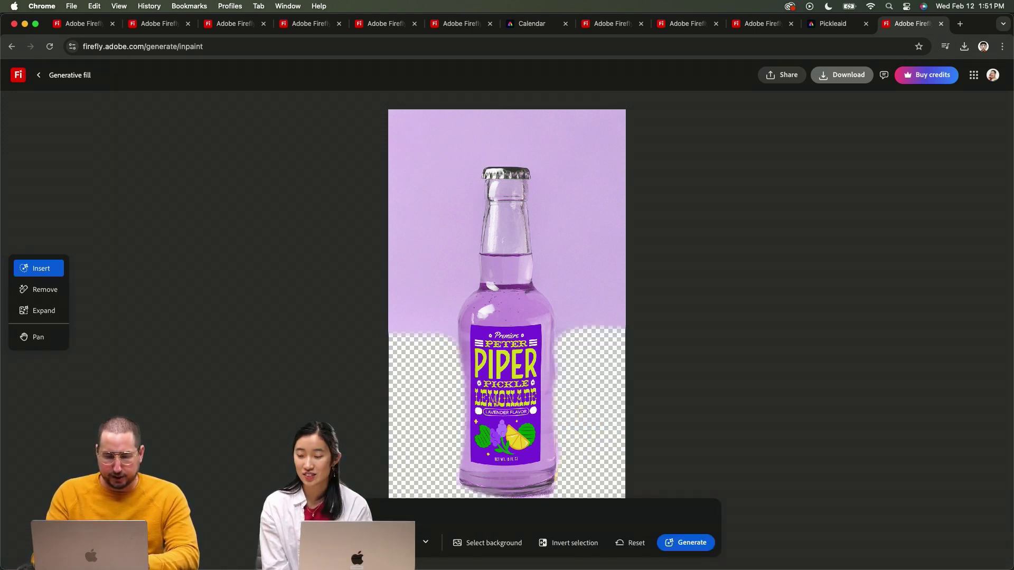
# Generate lavender sprigs around the bottle base and download it as Firefly 20250211135213.png.
pyautogui.press('Return')
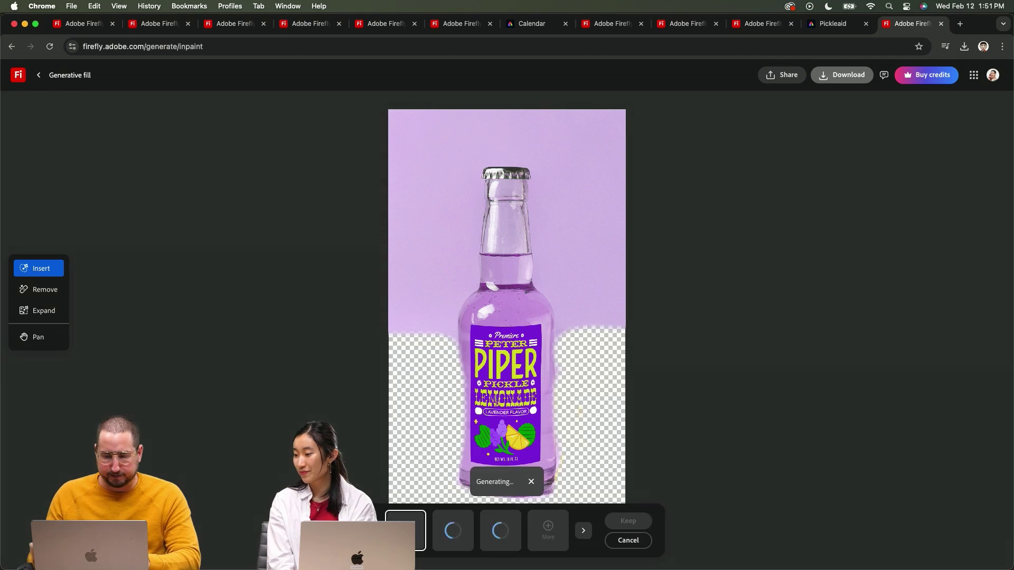
pyautogui.click(847, 79)
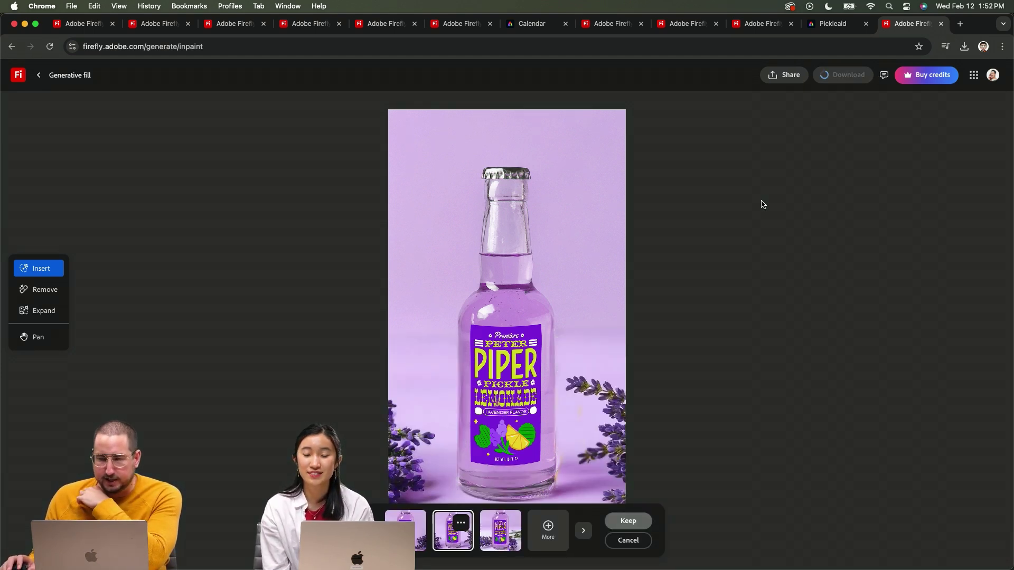
# Open Firefly in a new tab and upload the bottle PNGs as start and end frames.
pyautogui.press('super+t')
pyautogui.write('firefly')
pyautogui.press('Return')
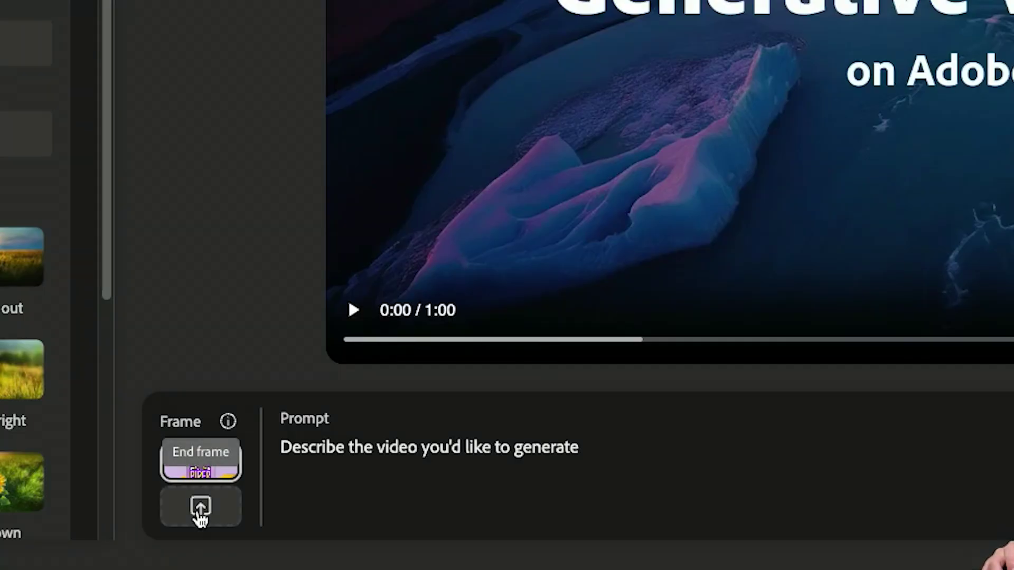
pyautogui.click(199, 511)
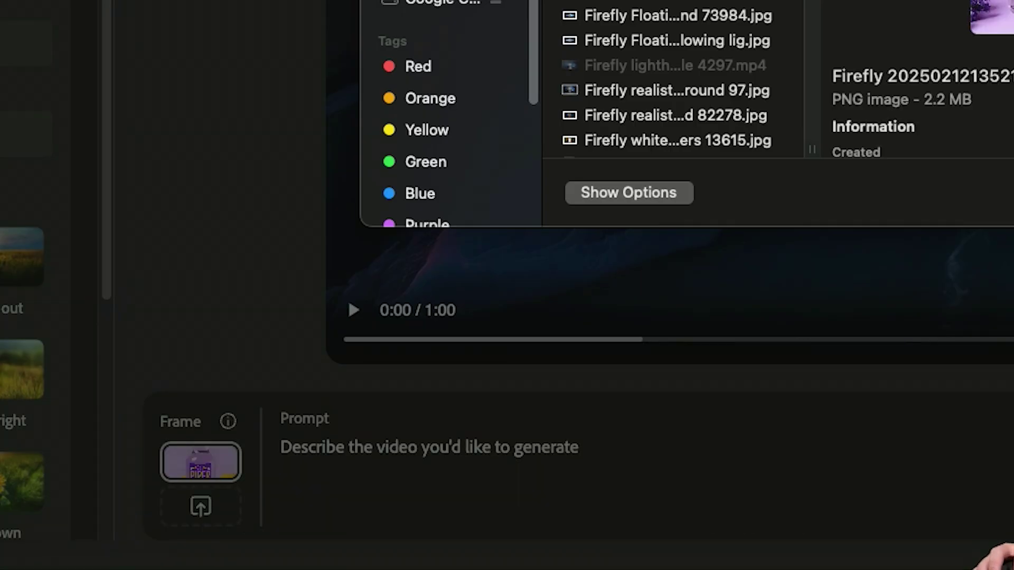
pyautogui.press('Return')
# Write the 'bottle on a lavender background' prompt with raindrops and falling lemon wedges, keeping Portrait 9:16.
pyautogui.click(391, 436)
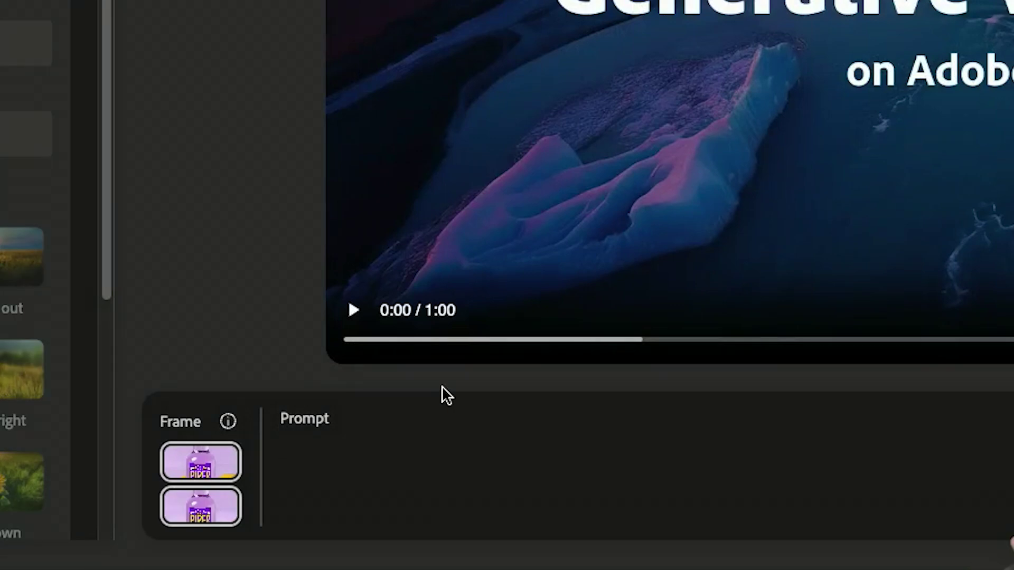
pyautogui.write('bottle on a')
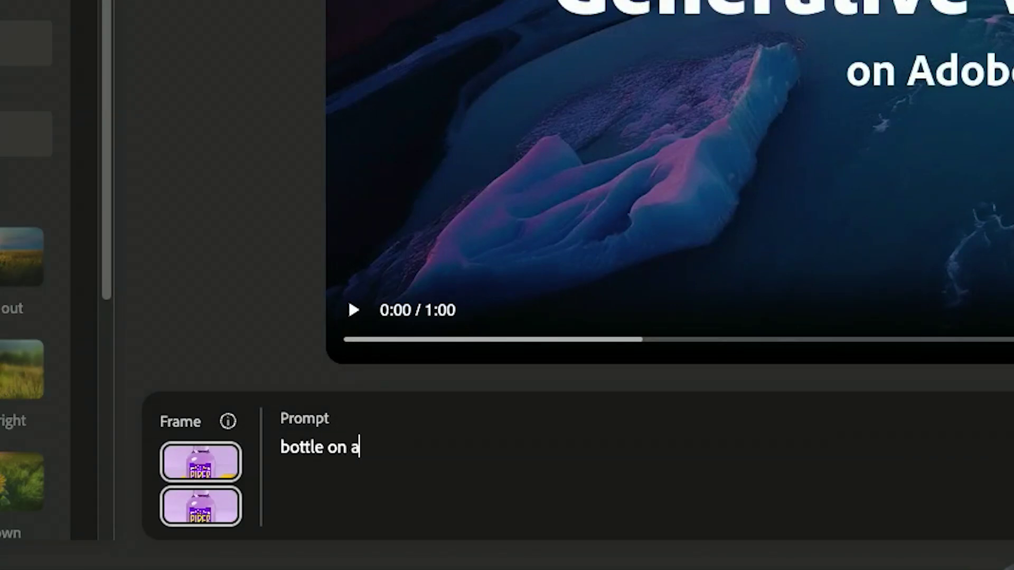
pyautogui.write(' lavender background, zoom out with raindrops and lemon wedges falling from the to')
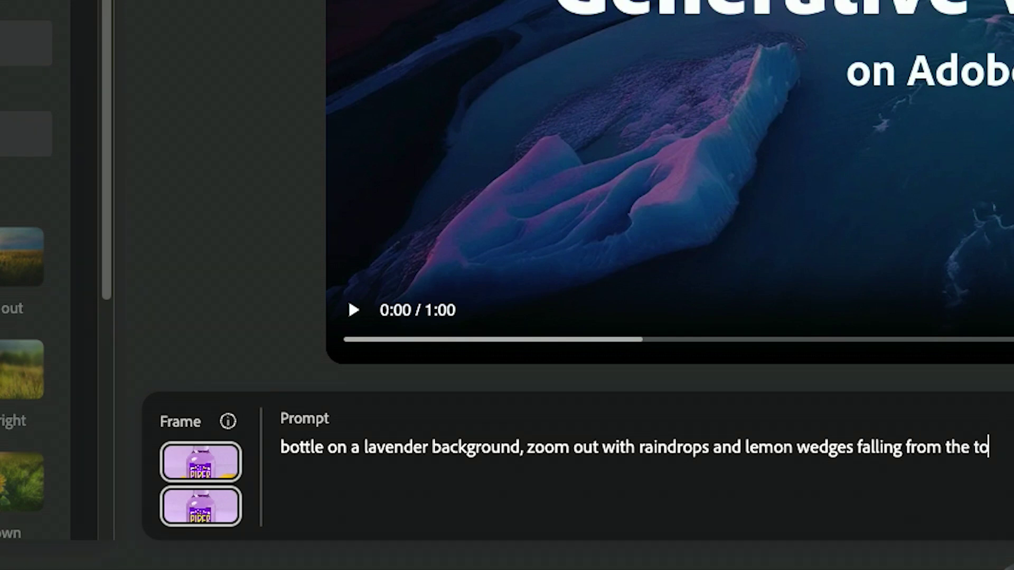
pyautogui.write('p')
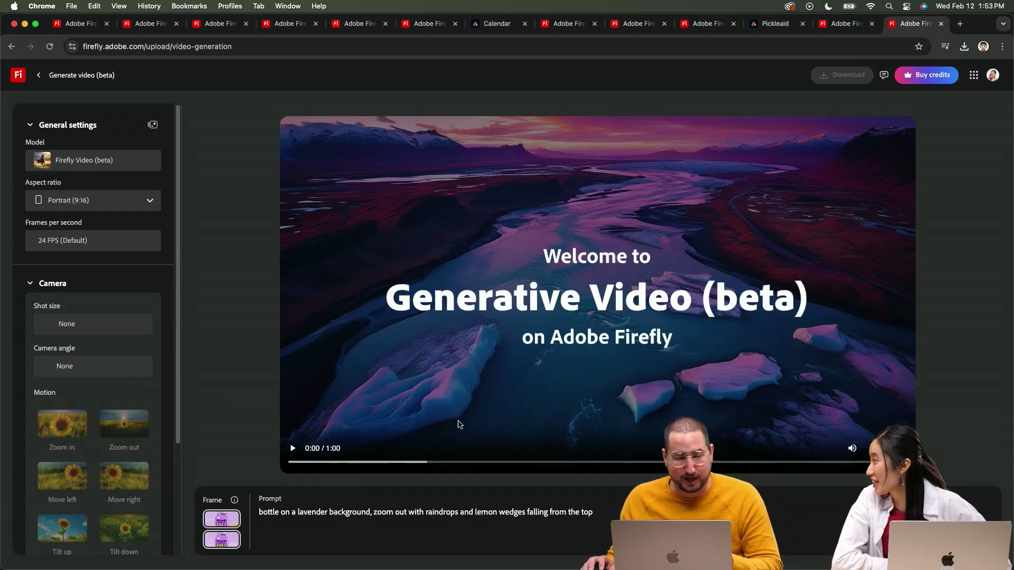
pyautogui.click(100, 207)
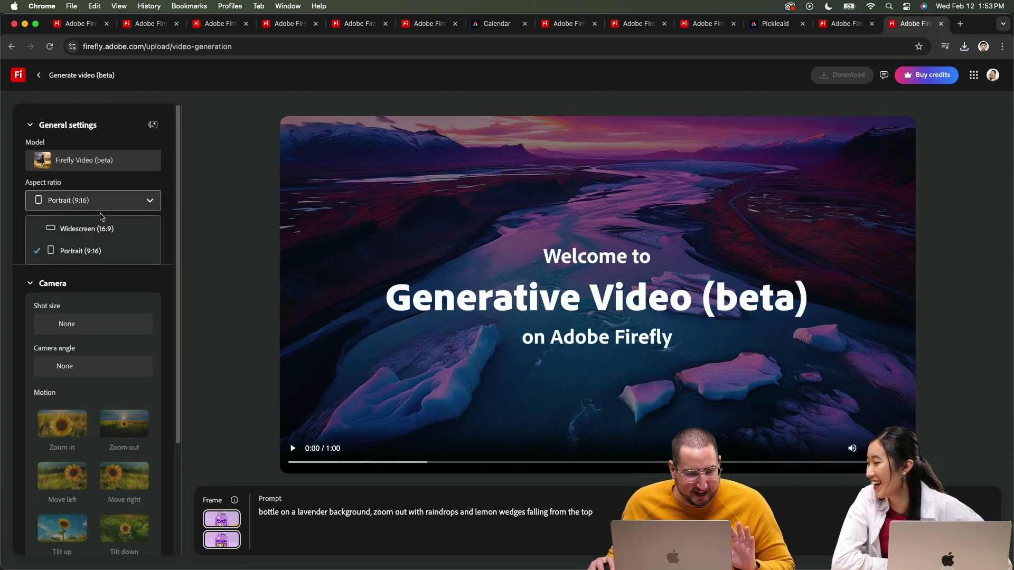
pyautogui.click(80, 251)
pyautogui.scroll(-3, 135, 401)
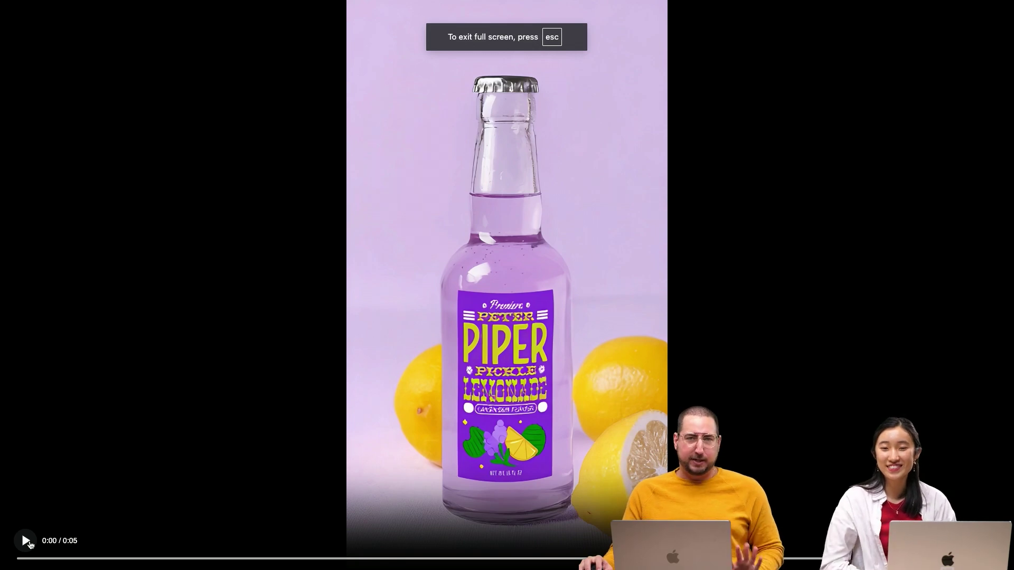
# Play back the generated 5-second portrait video of the bottle with falling lemons.
pyautogui.click(25, 541)
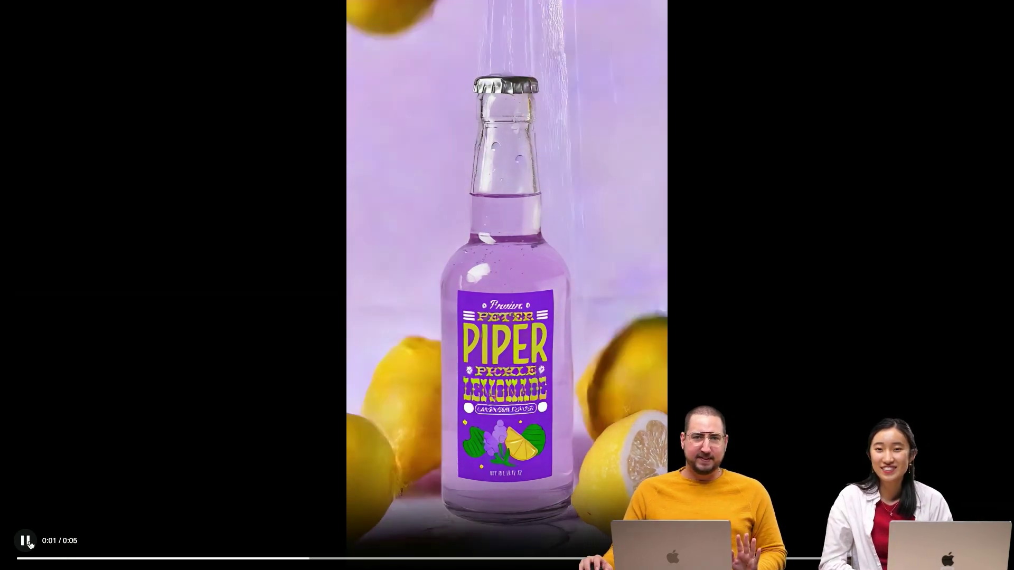